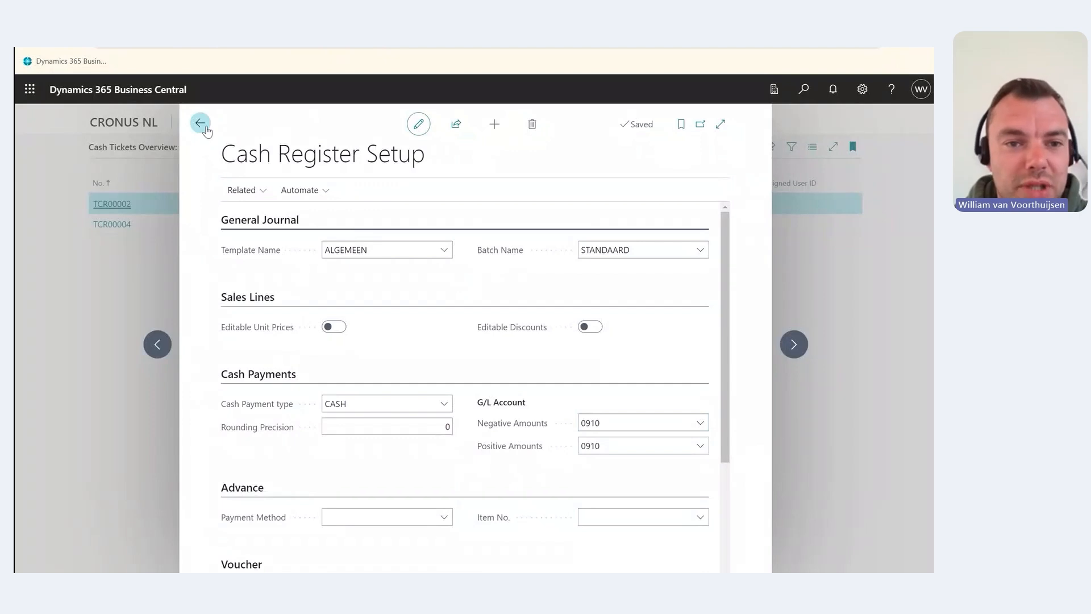
Step: Return to the home page, search for "cash reg set", and open the Cash Register Setup page
click(200, 124)
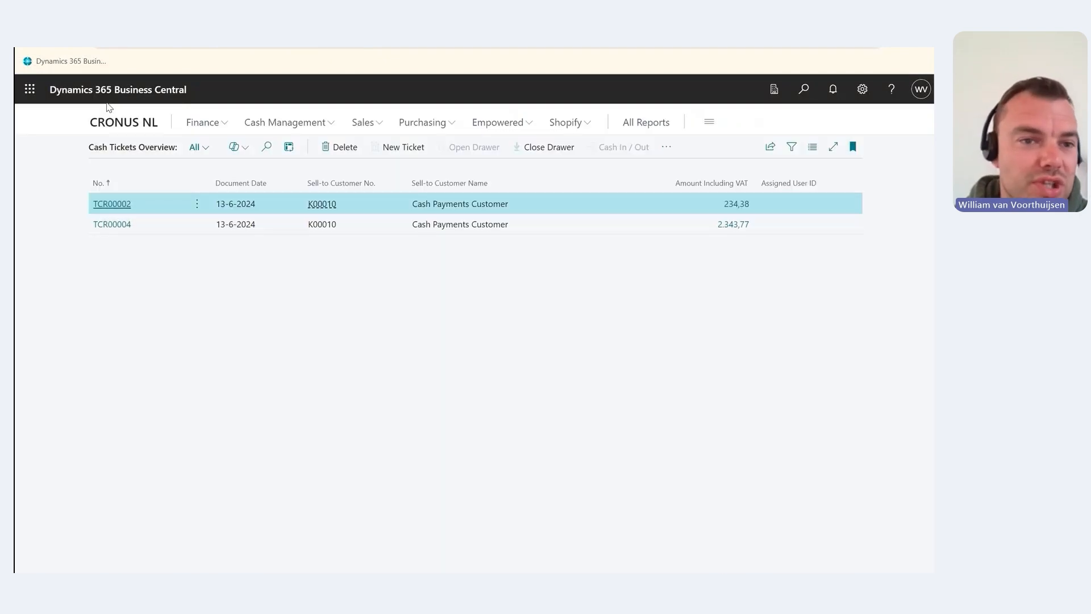
click(124, 126)
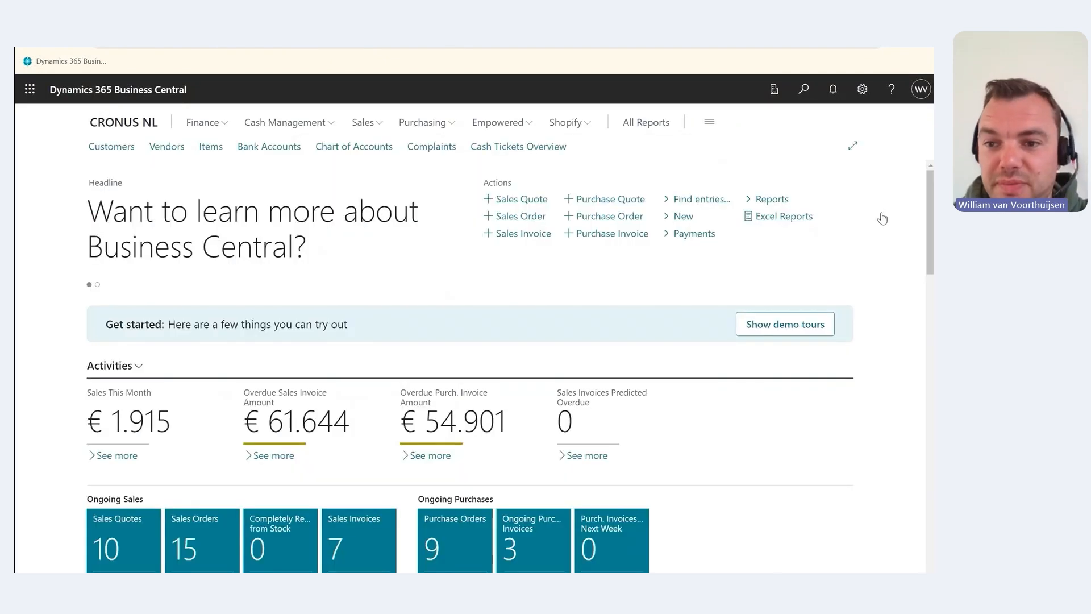
click(801, 92)
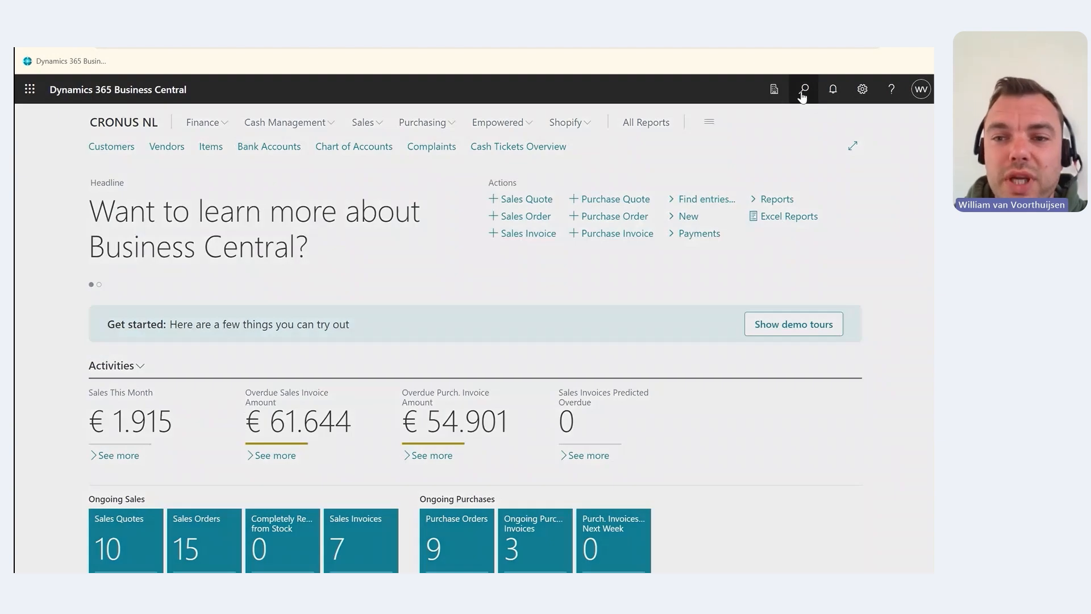
text(cash )
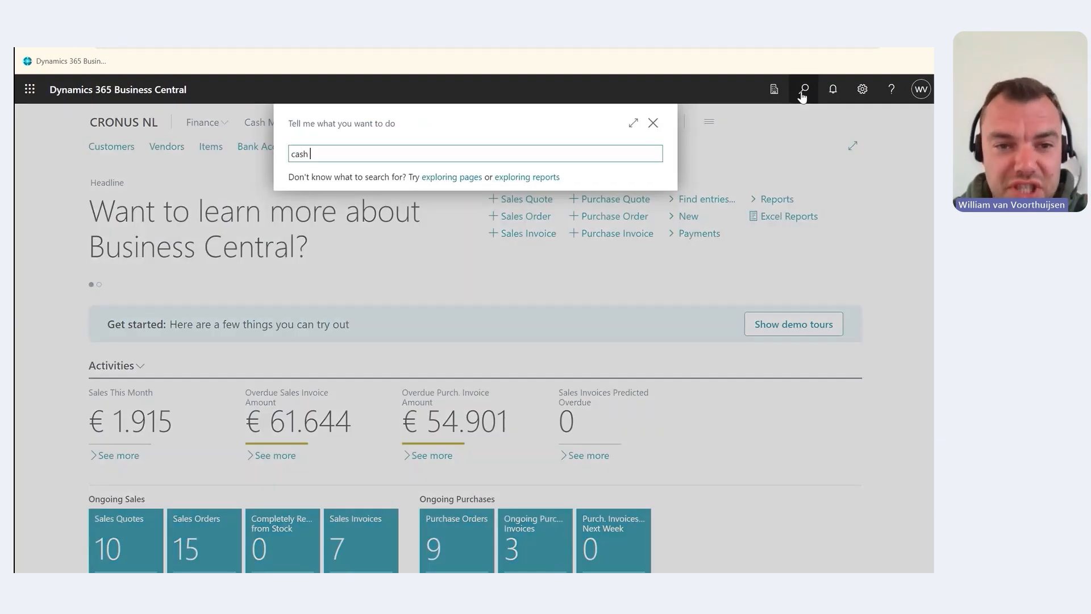
text(reg set)
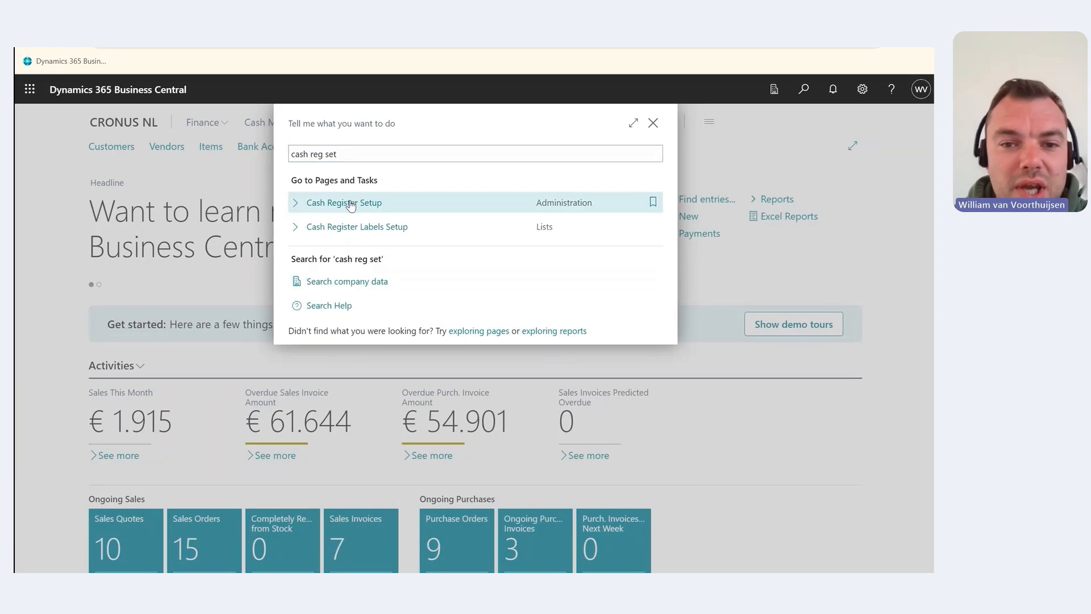
click(351, 204)
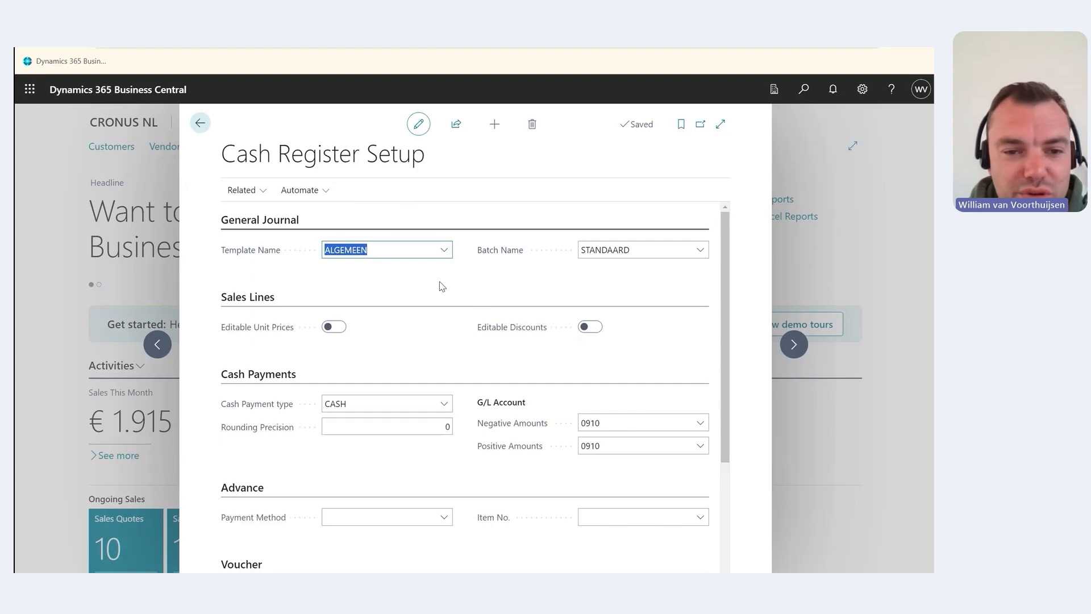
Step: Review the setup's sales lines, cash payments, advance, voucher and end text sections, including the items available for the voucher item number
scroll(442, 285, down, 1)
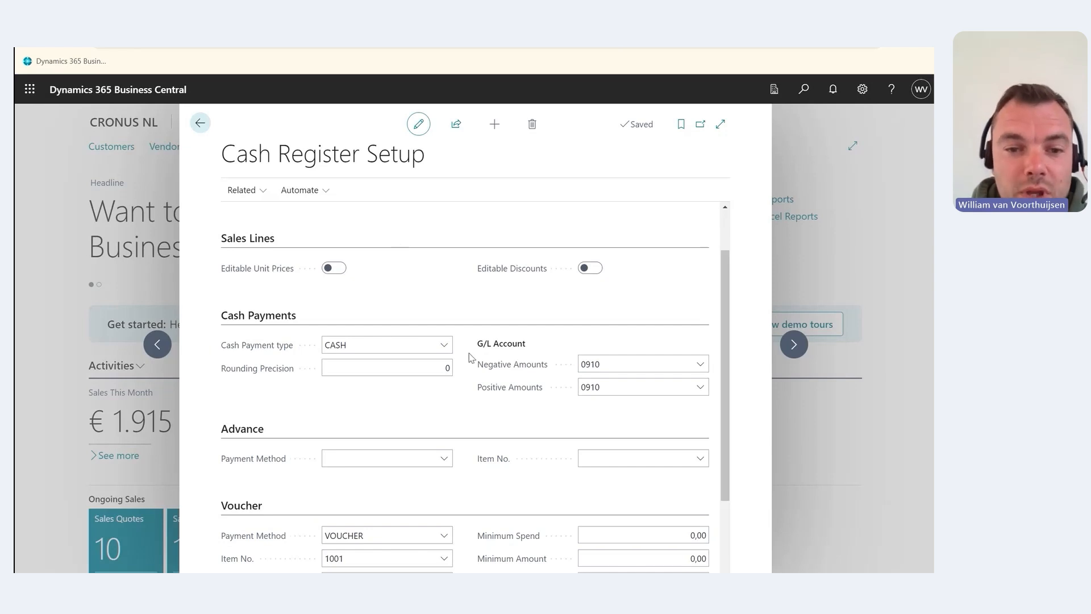
scroll(470, 358, down, 1)
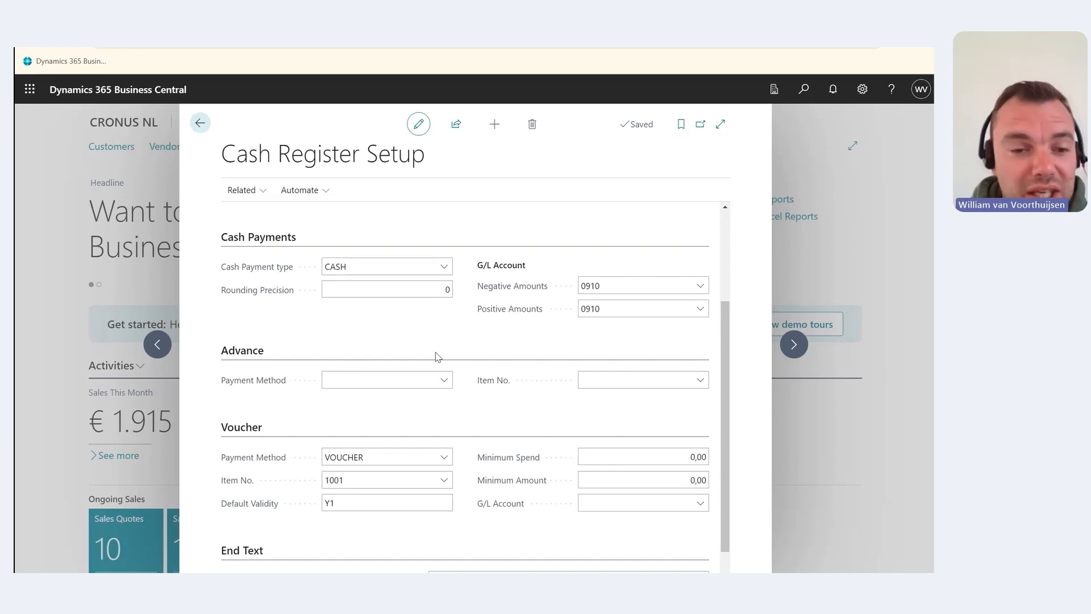
scroll(438, 356, down, 1)
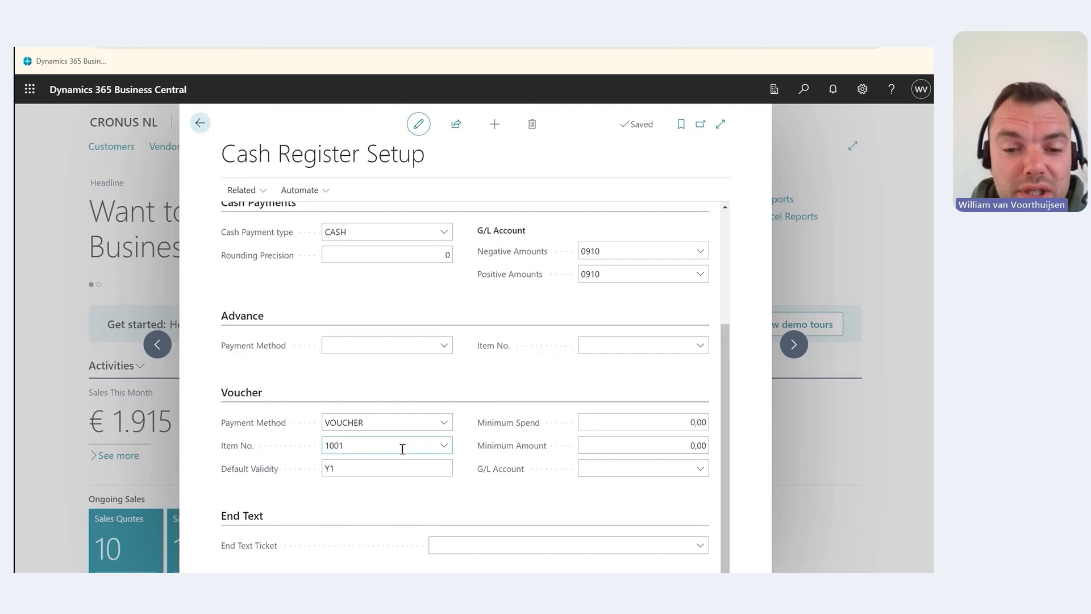
click(445, 448)
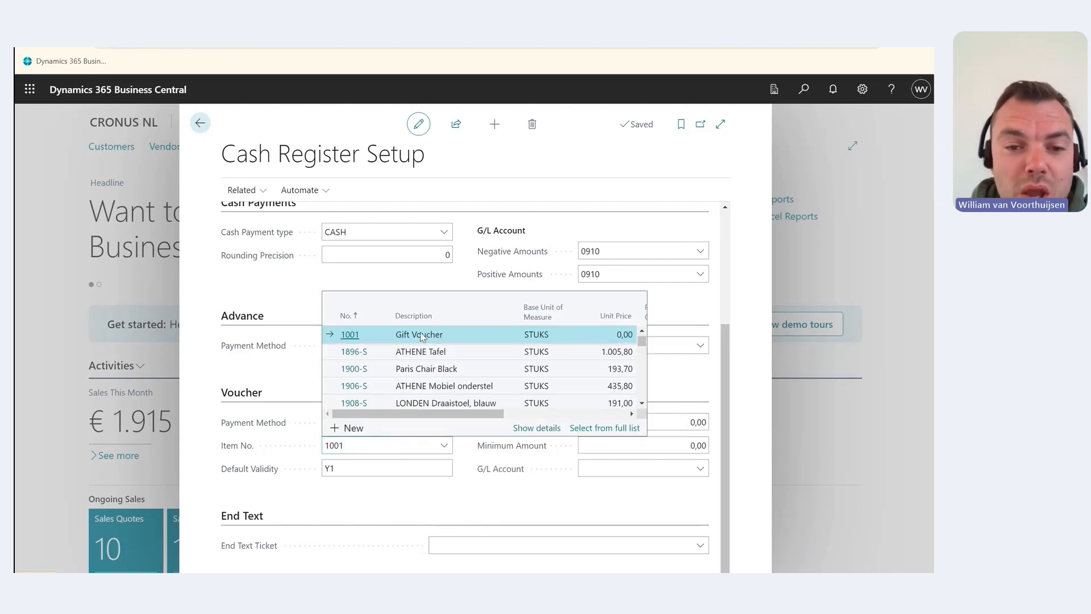
click(206, 447)
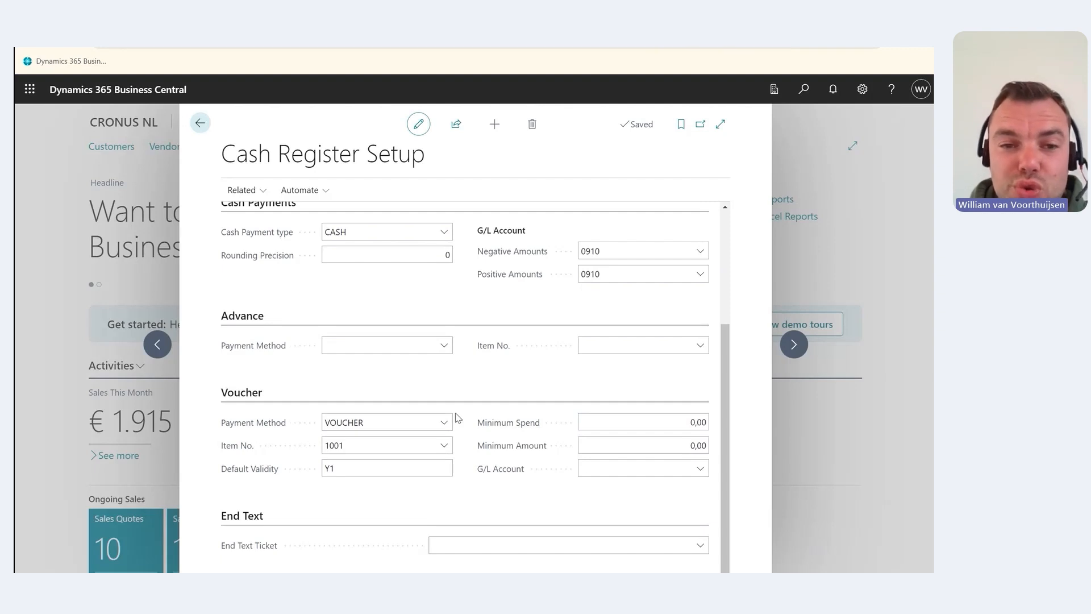
scroll(458, 418, up, 3)
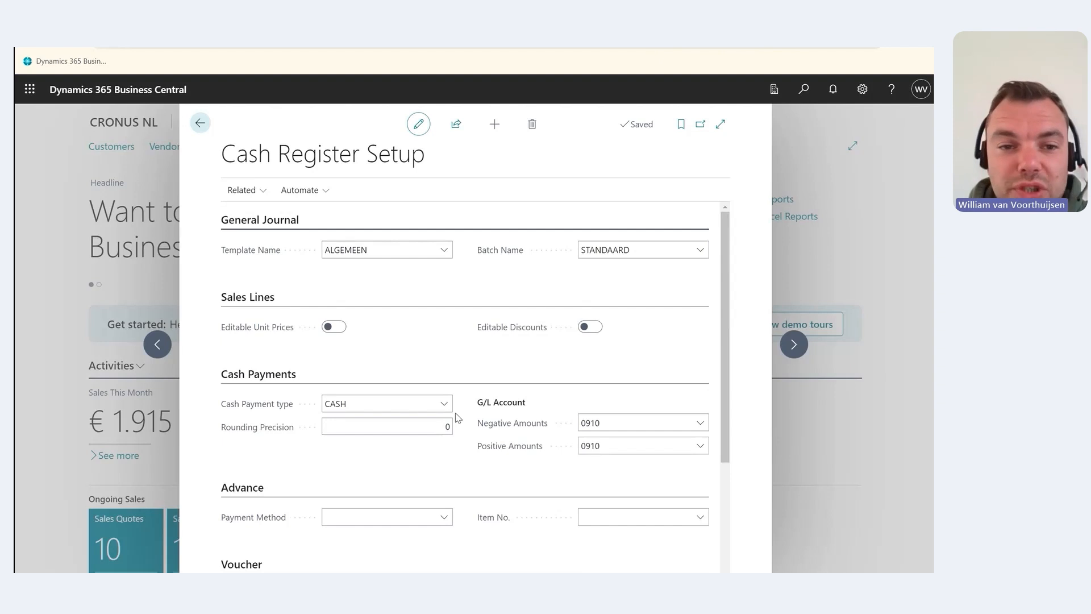
Step: Examine the Cash Register List, checking the number series, private customer, cash count, default cash amount and location settings of CASHREG1
click(262, 191)
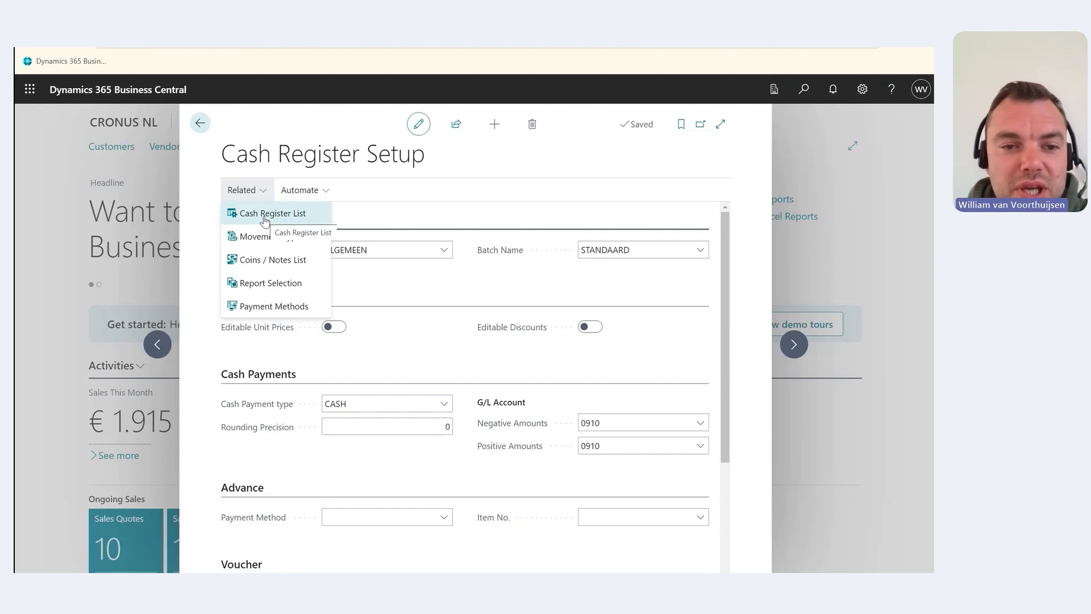
click(266, 216)
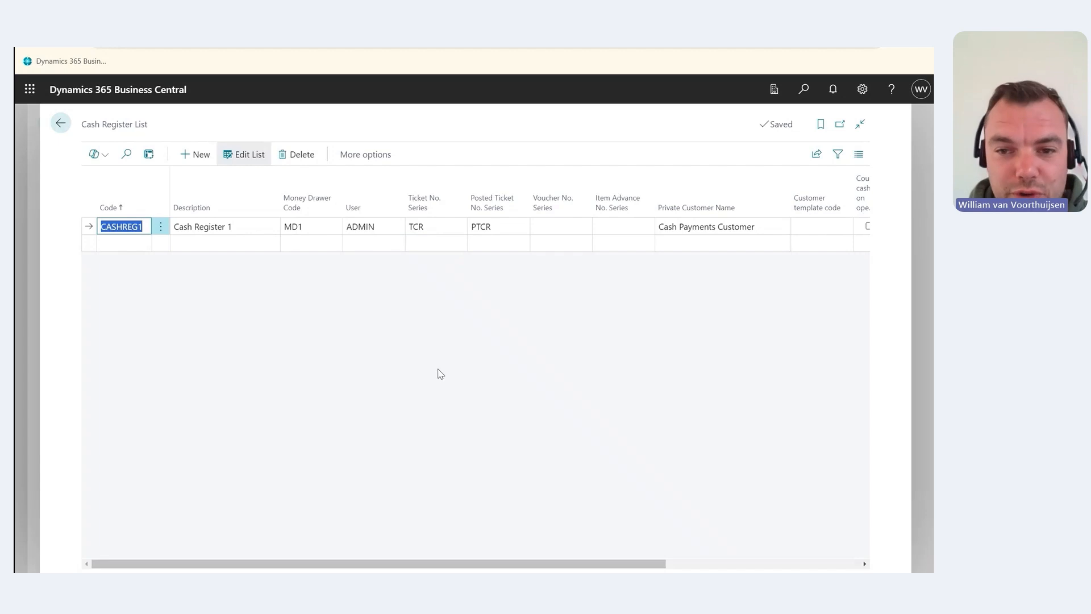
drag(356, 566, 530, 570)
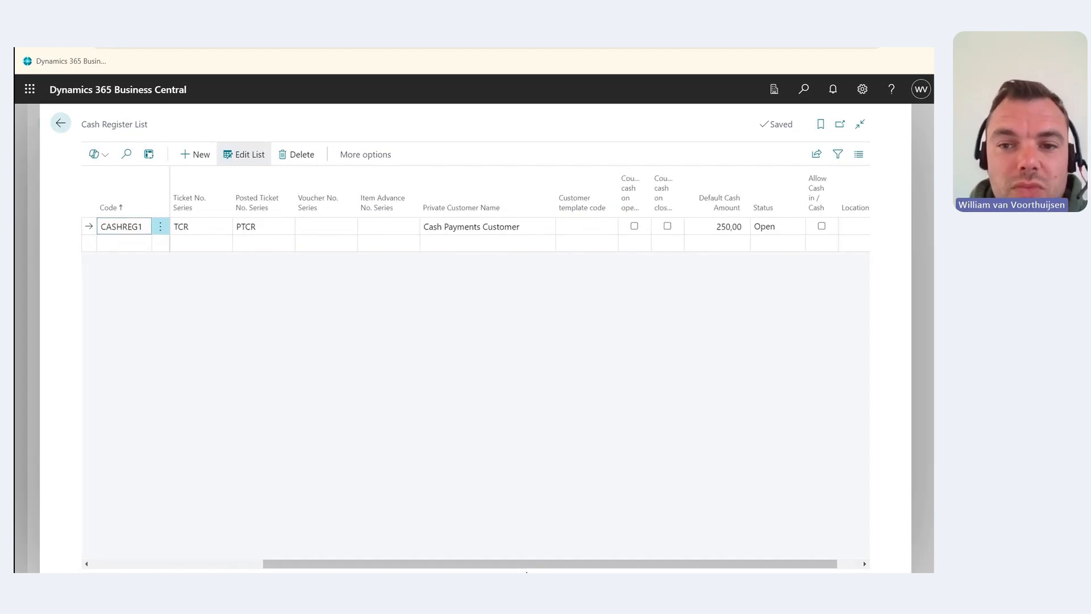
click(434, 245)
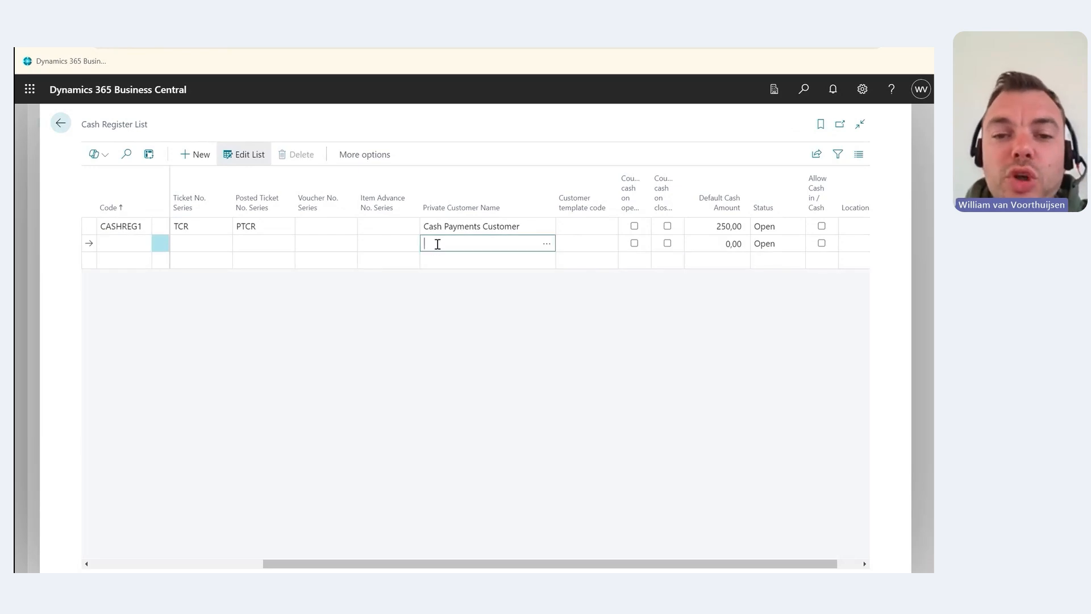
click(451, 230)
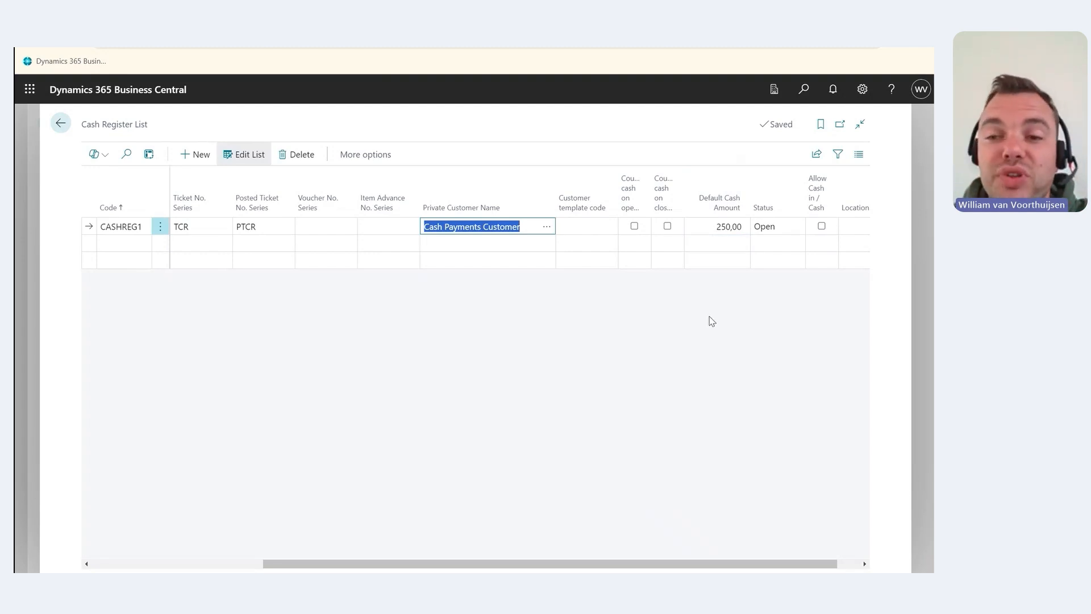
scroll(711, 322, right, 2)
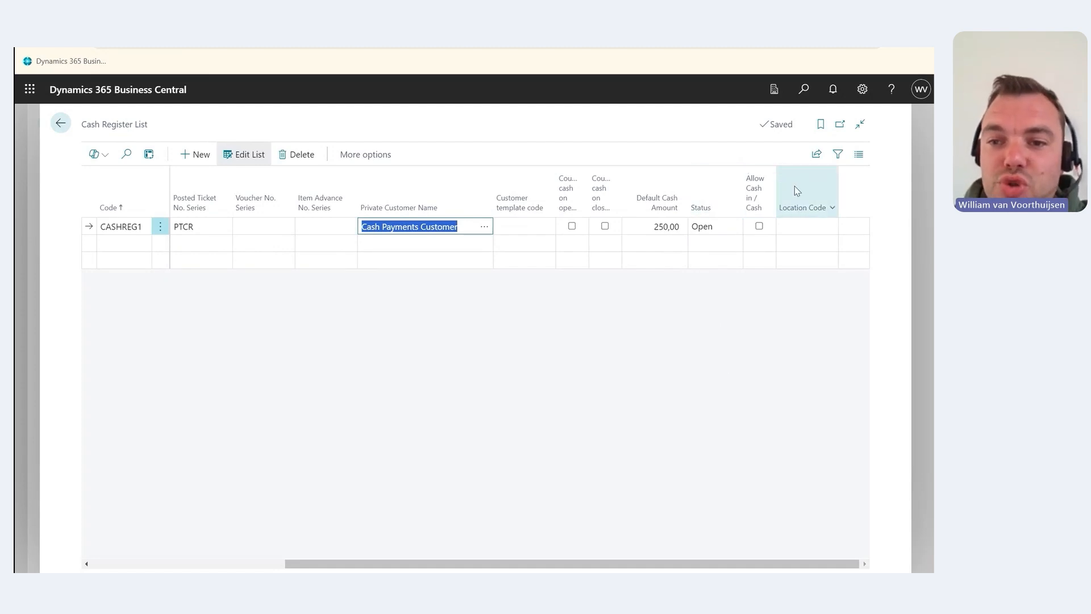
mouse_move(790, 183)
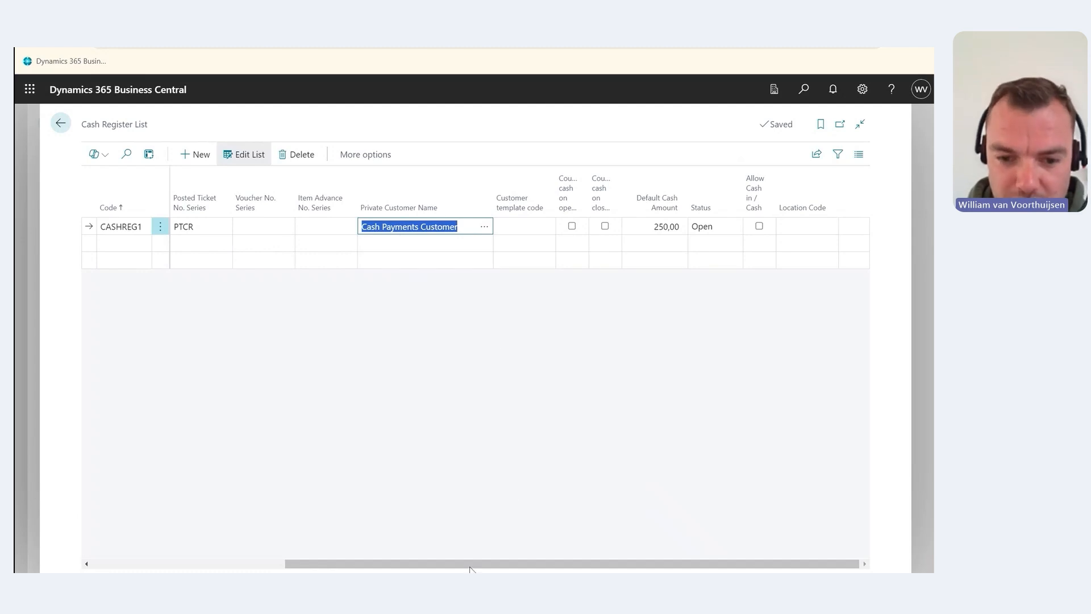
drag(467, 564, 251, 541)
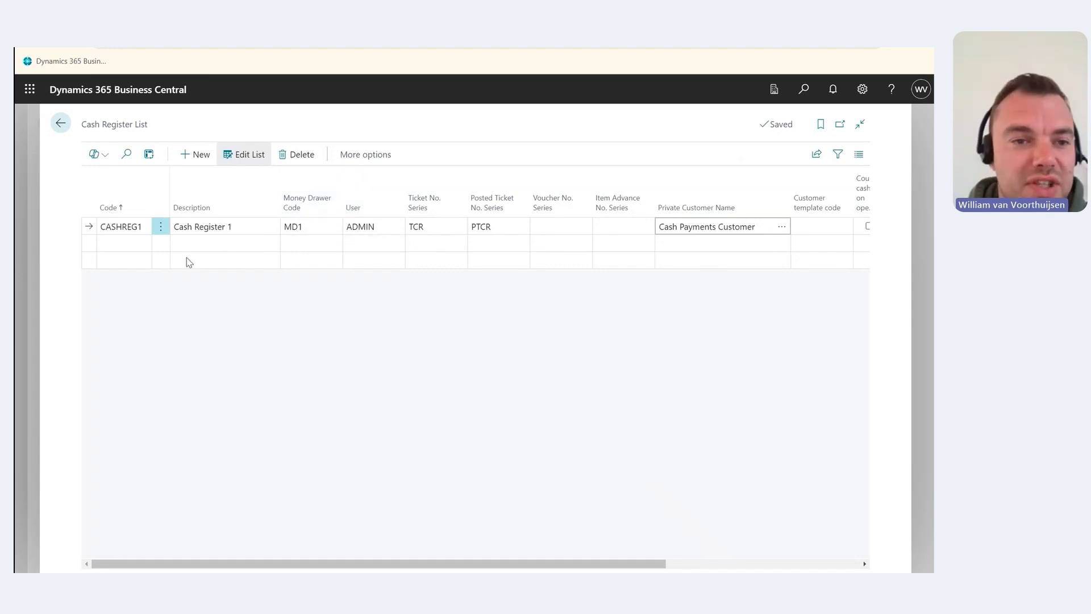
click(61, 125)
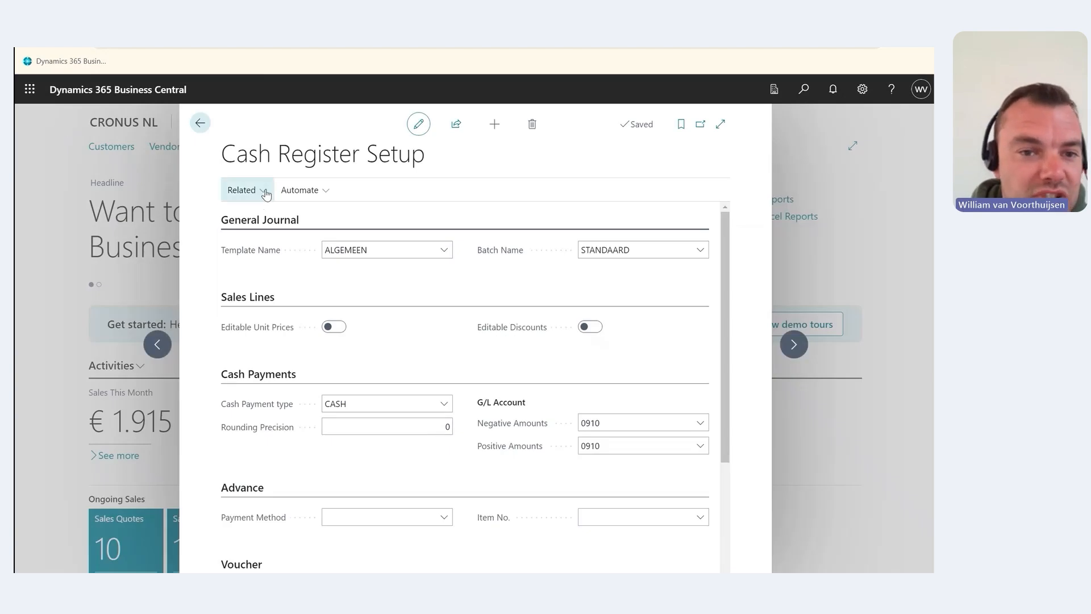
Step: Review the Movement Types related to the cash register setup, then return to the setup
click(266, 194)
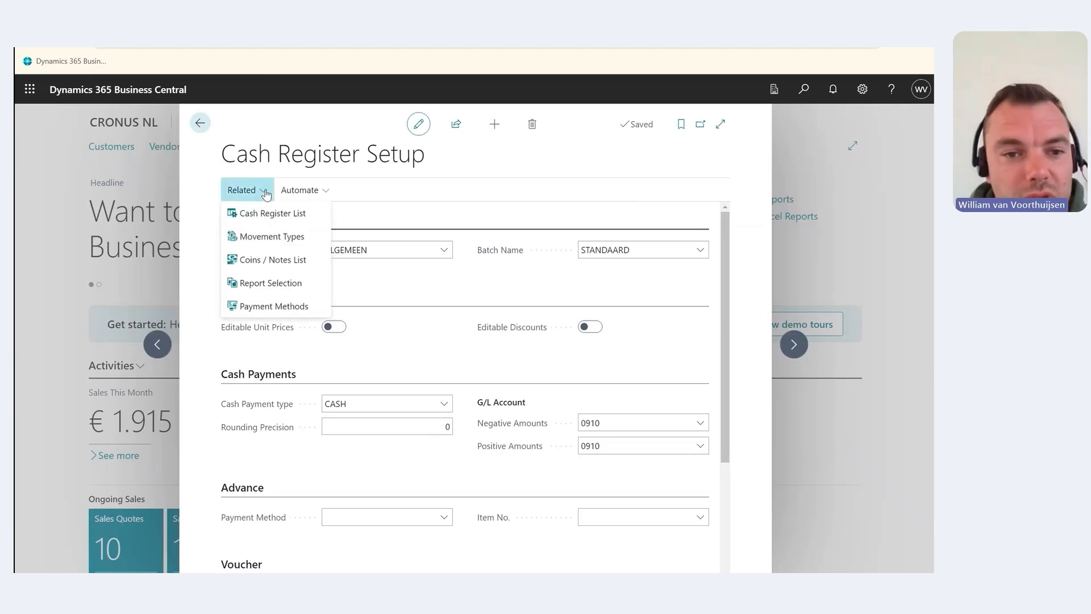
click(269, 237)
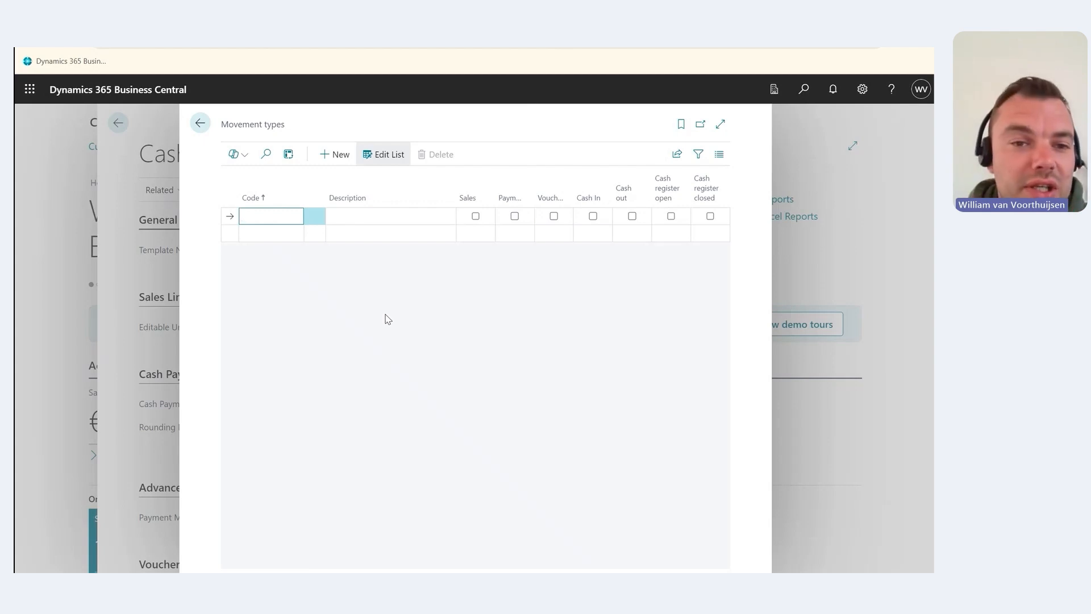
click(201, 124)
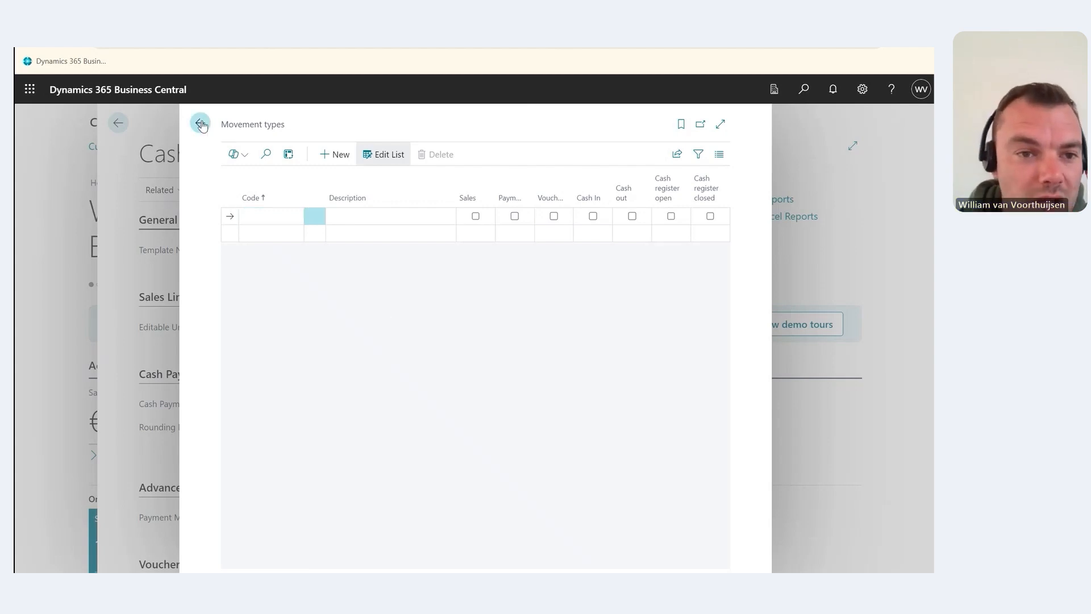
Step: Check the codes and values in the Coins / Notes List, then return to the cash register setup
click(265, 192)
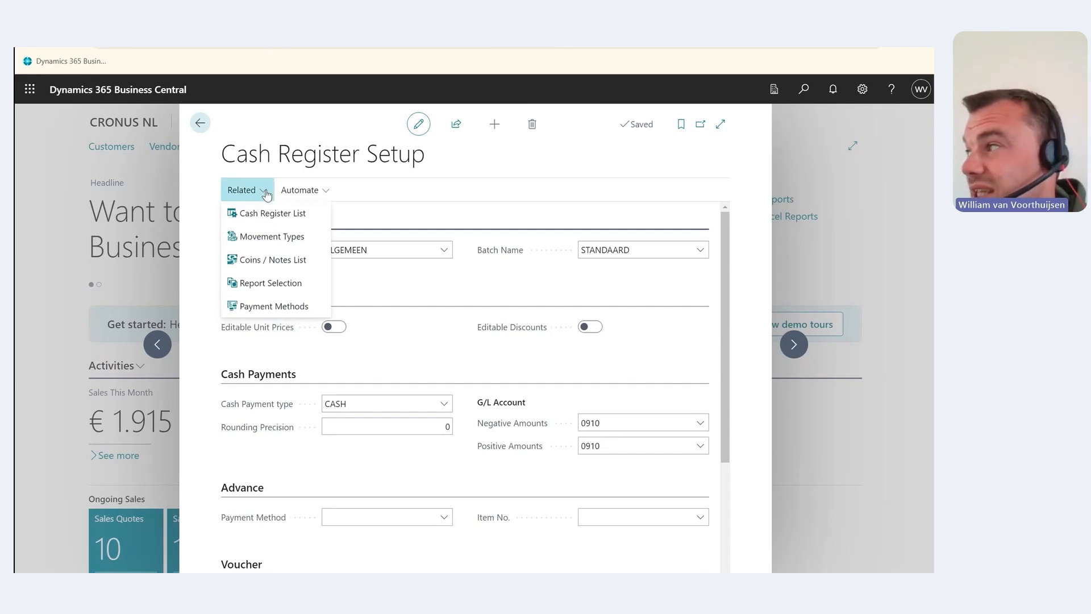
click(263, 266)
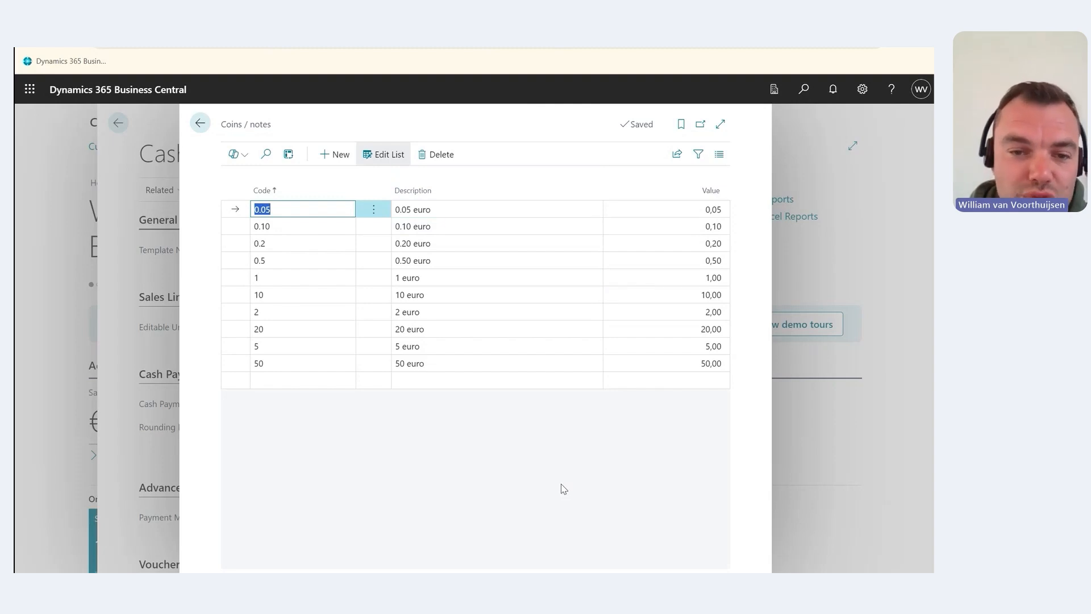
click(201, 124)
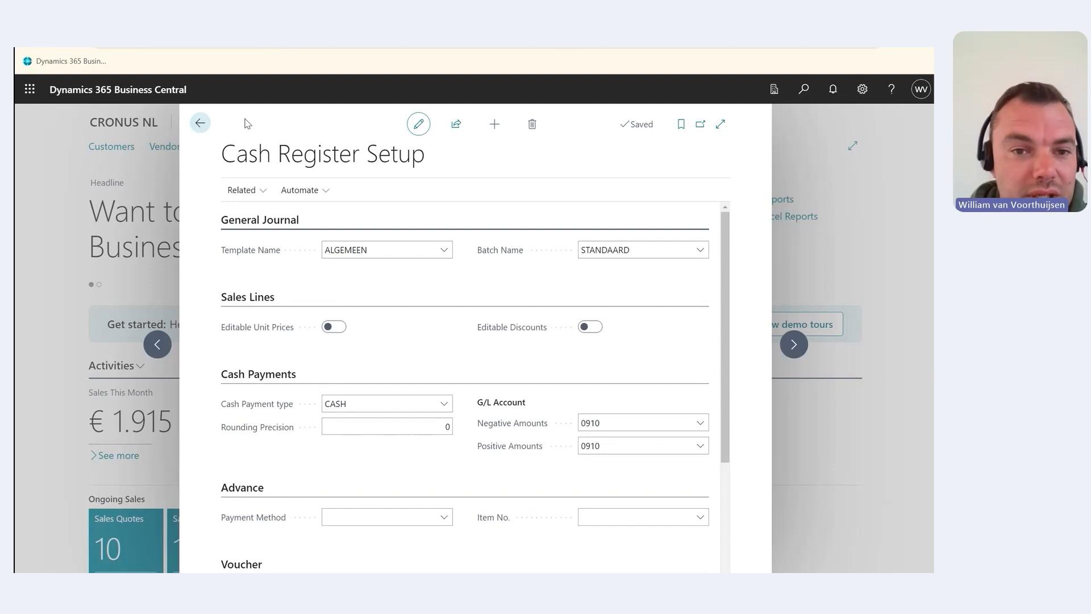
Step: Leave the setup and create a new ticket from the Cash Tickets Overview
click(198, 124)
click(498, 147)
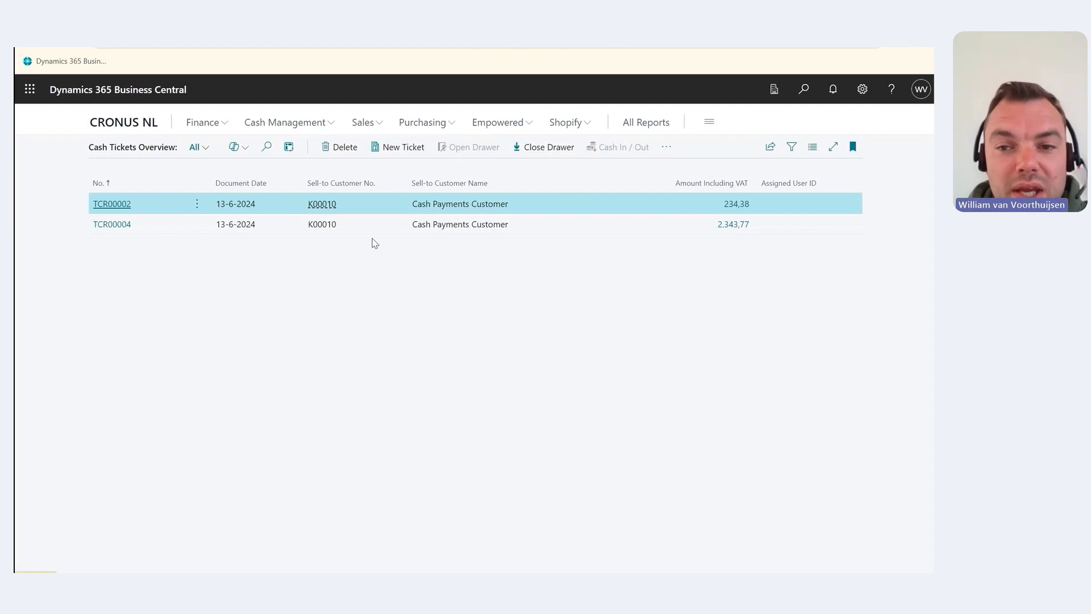
click(392, 149)
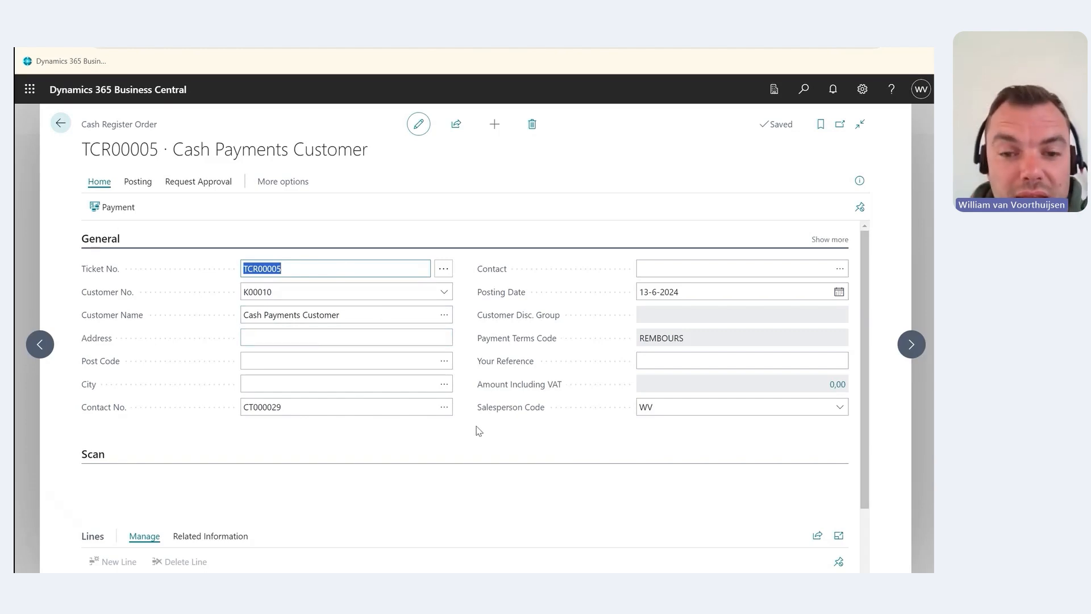
Step: Add item 1900-S, Paris Chair Black, to the ticket's first line
scroll(475, 433, down, 3)
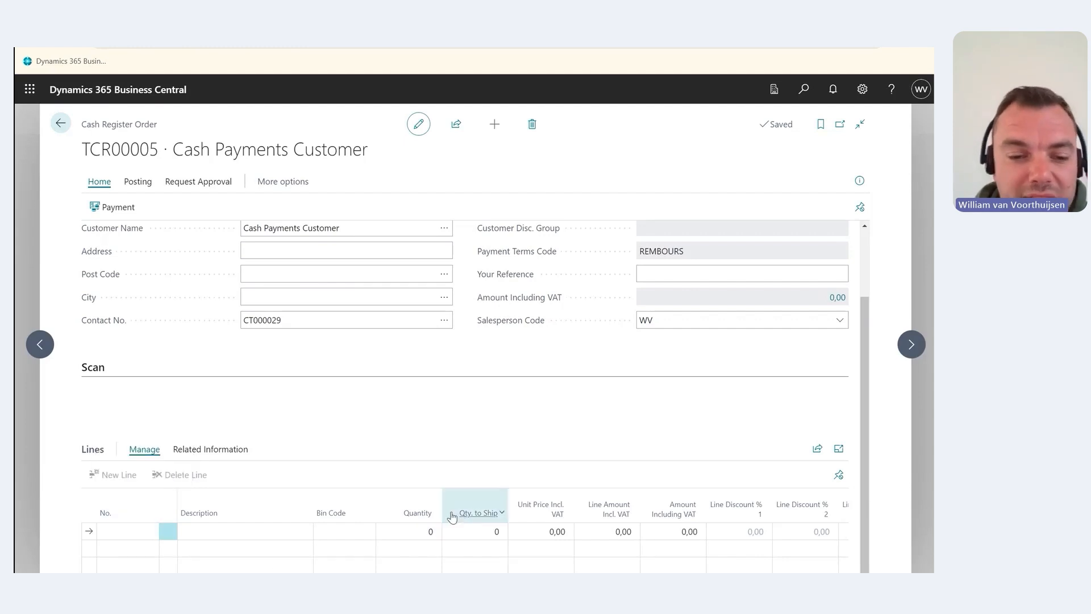
click(127, 530)
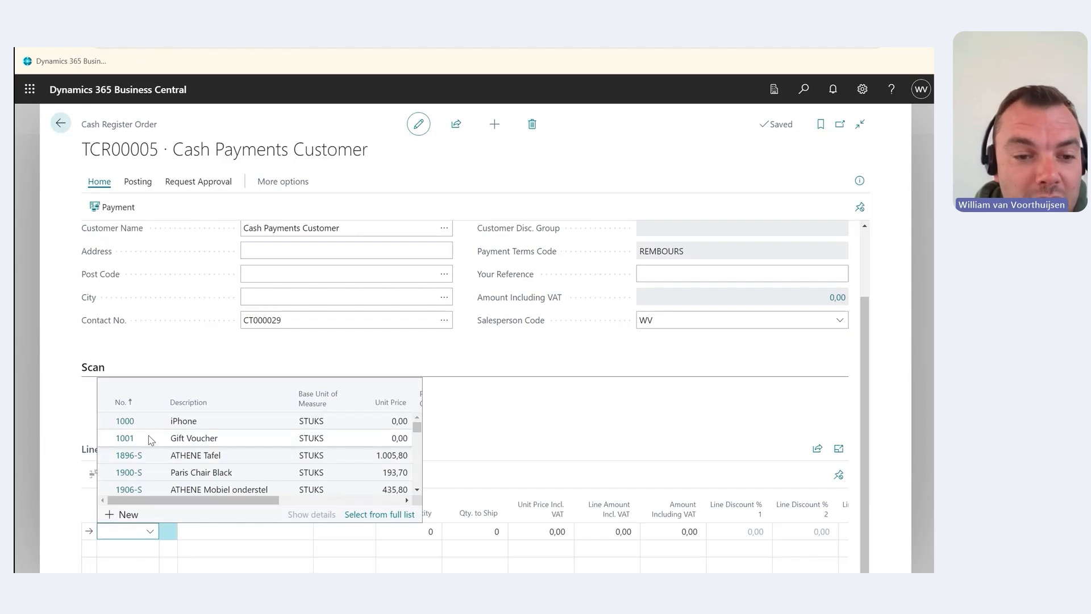
click(149, 473)
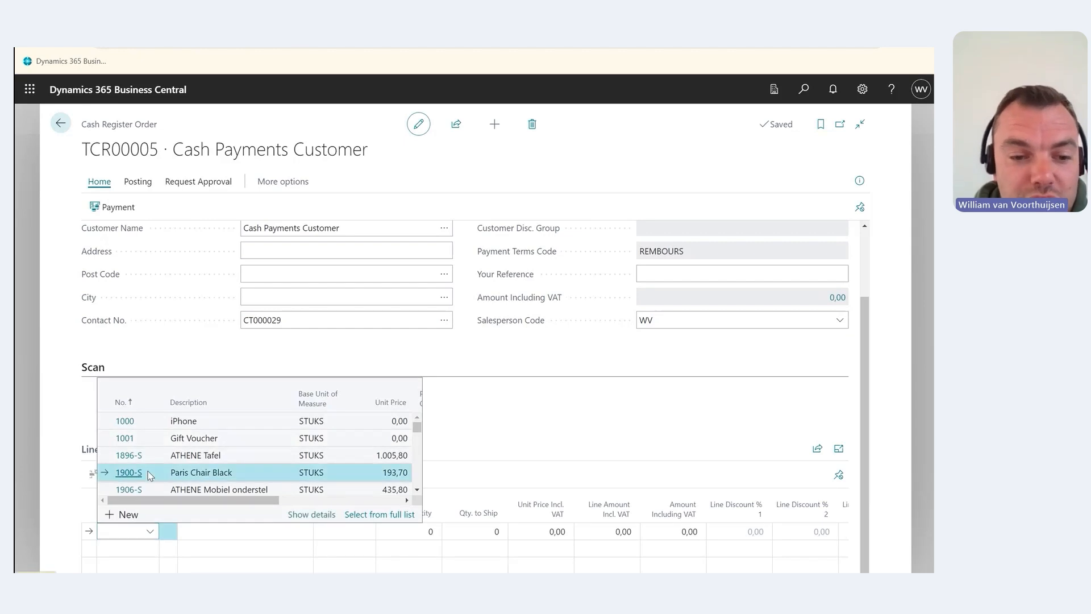
click(353, 477)
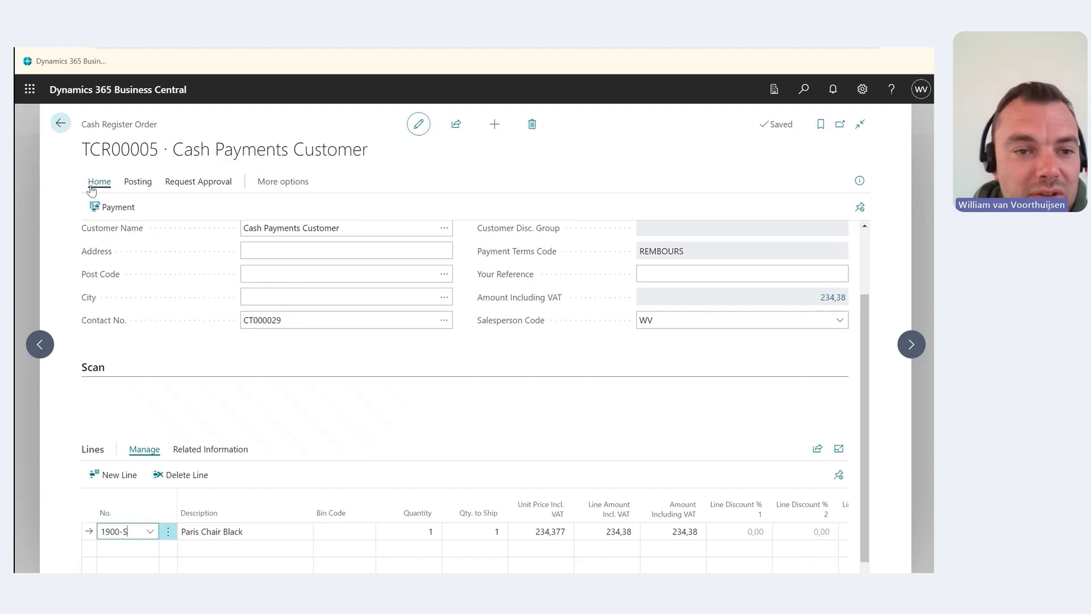
Step: Register a payment of 250 on the ticket with payment method CASH and close the payment
click(118, 207)
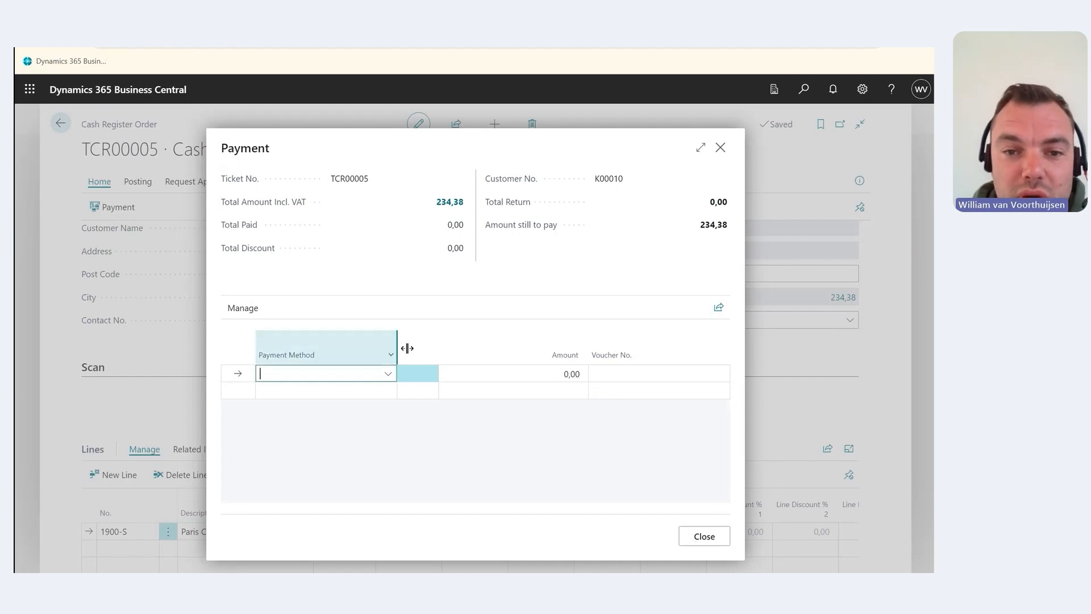
click(388, 373)
click(316, 476)
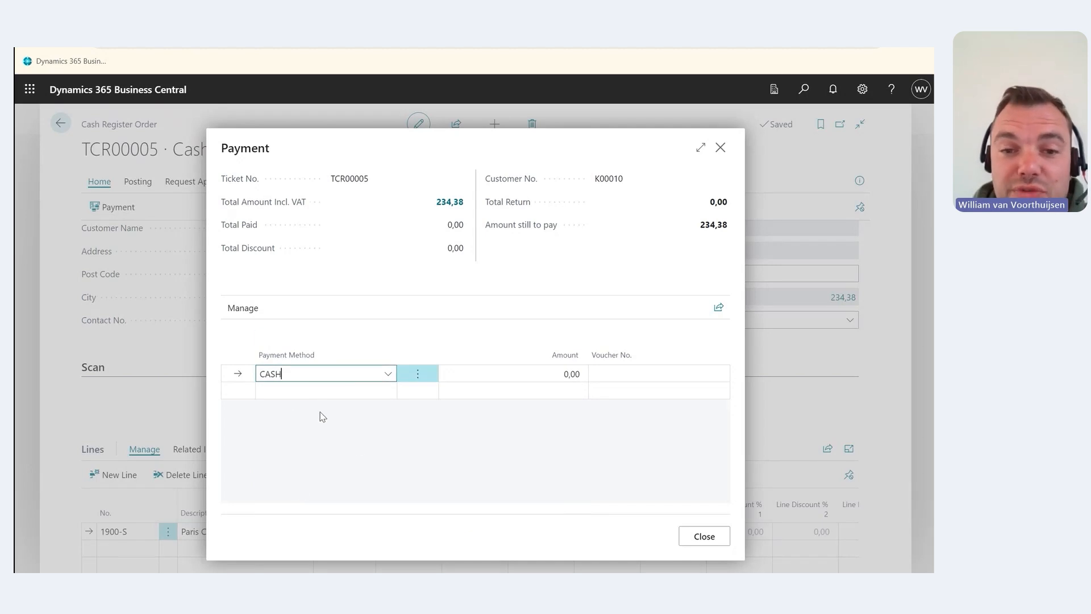
click(551, 373)
text(250)
key(Tab)
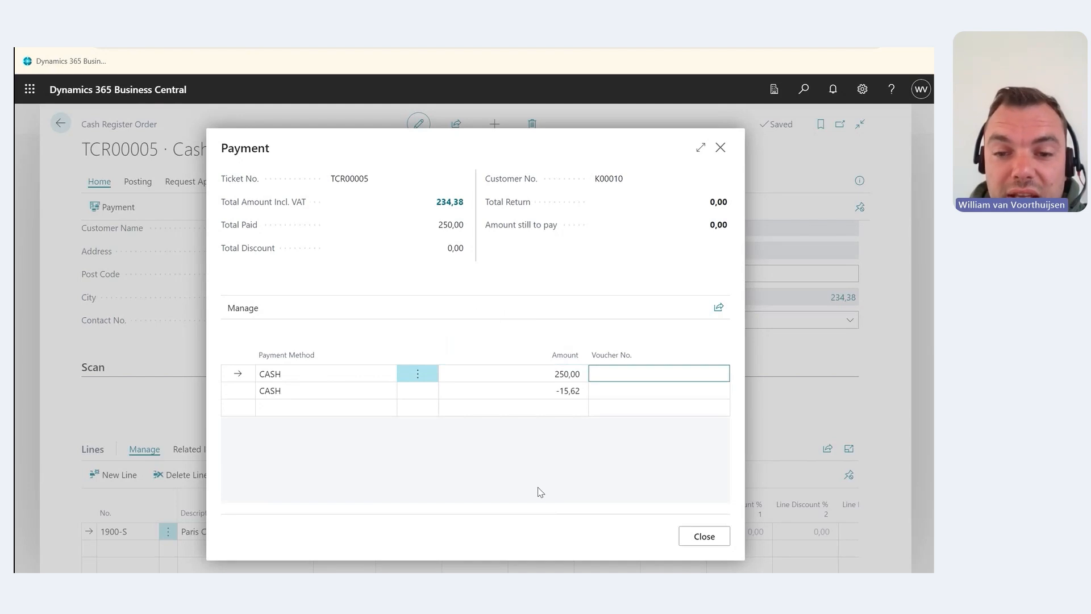
click(704, 538)
Step: Check the ticket's posting options, then review the fields and lines of the first ticket in the Cash Tickets Overview
click(138, 181)
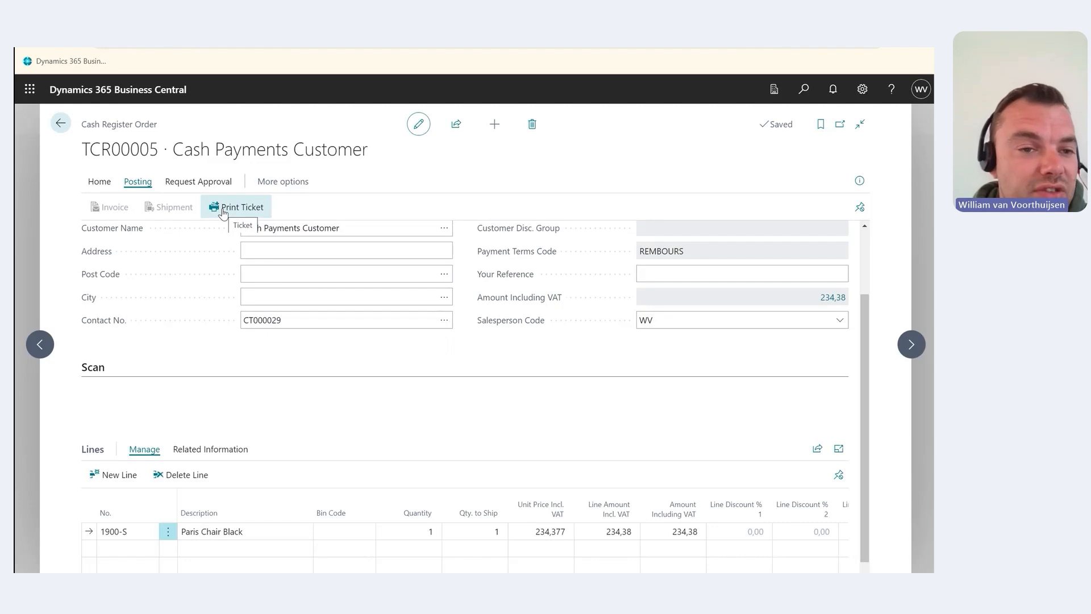
click(61, 124)
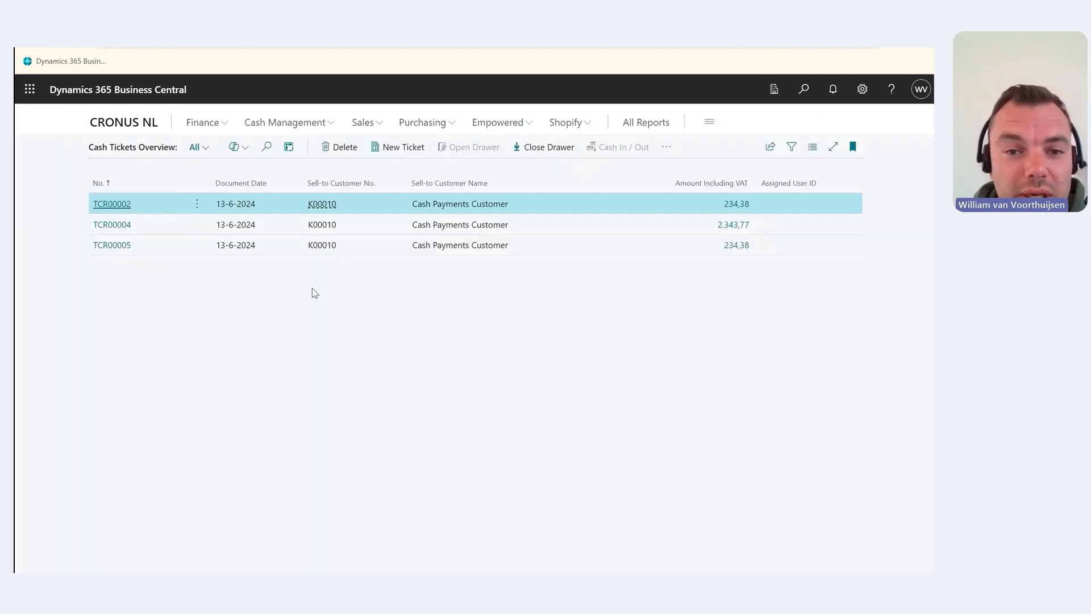
click(115, 208)
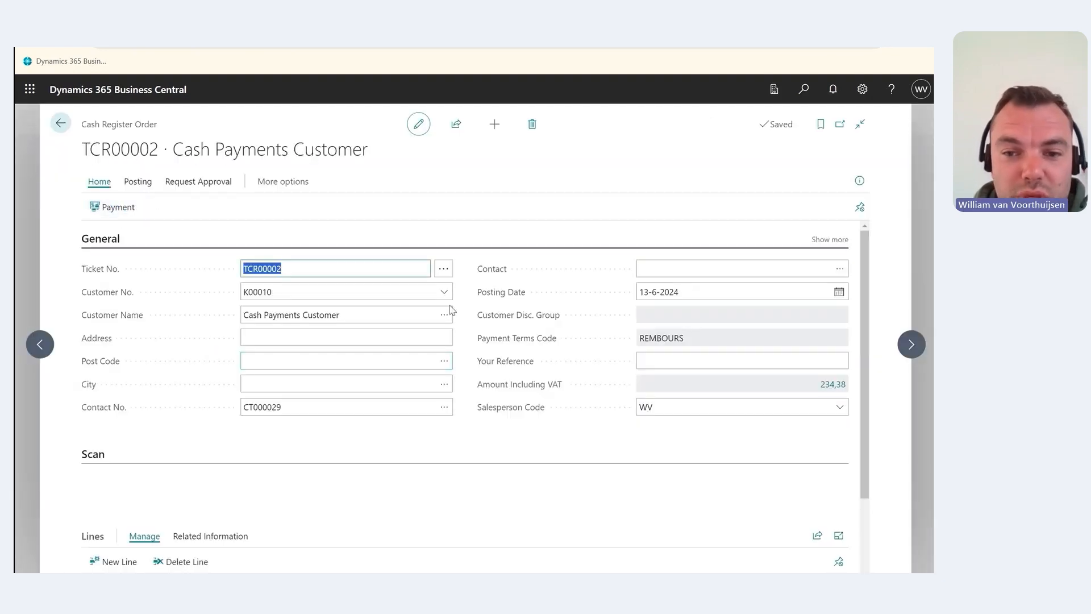
scroll(466, 384, down, 2)
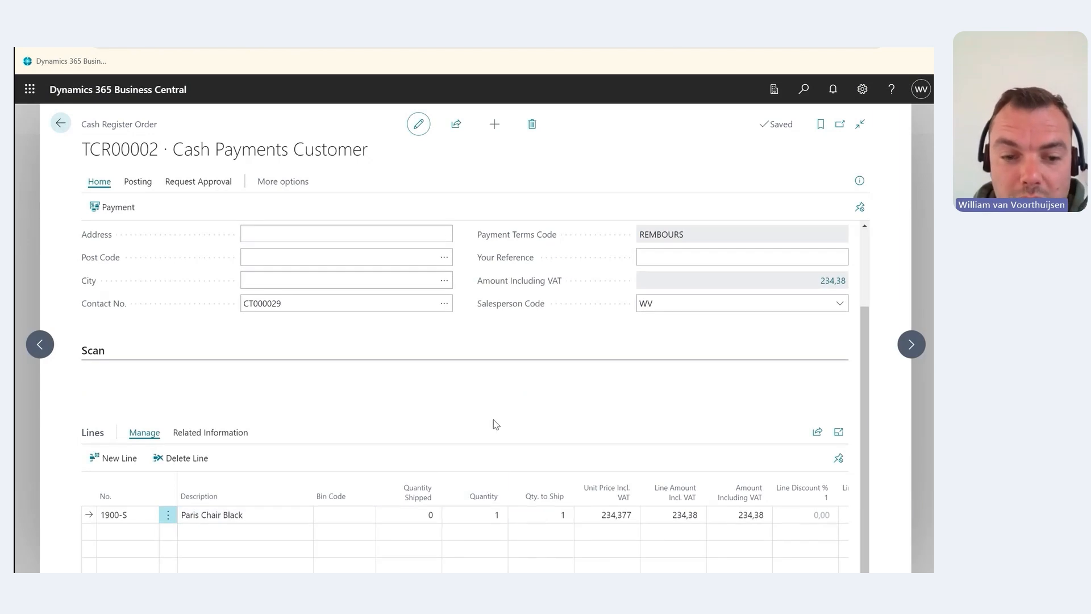
scroll(471, 364, up, 3)
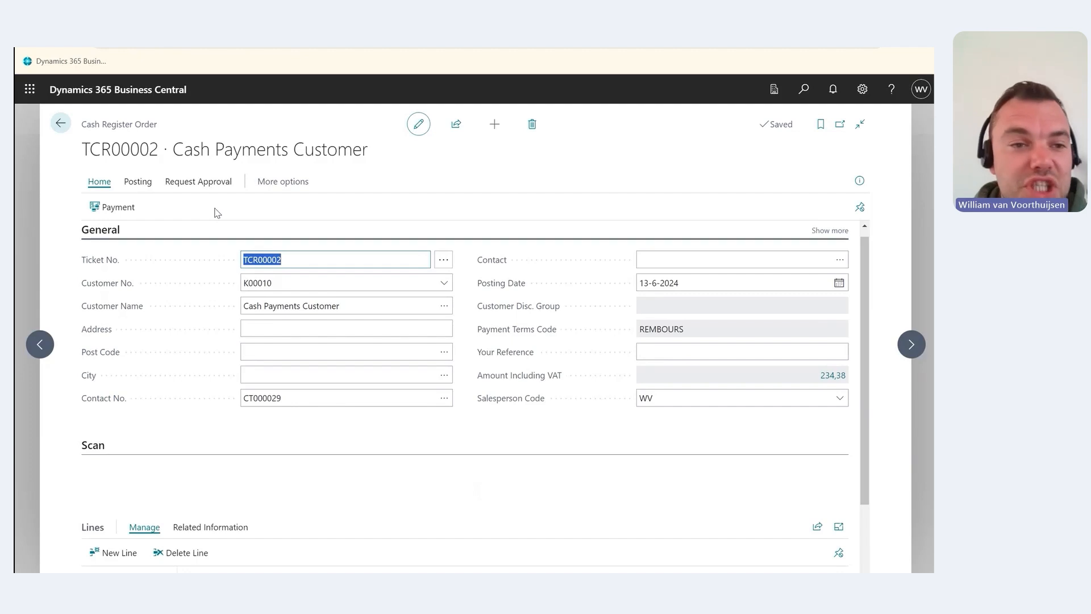
click(62, 124)
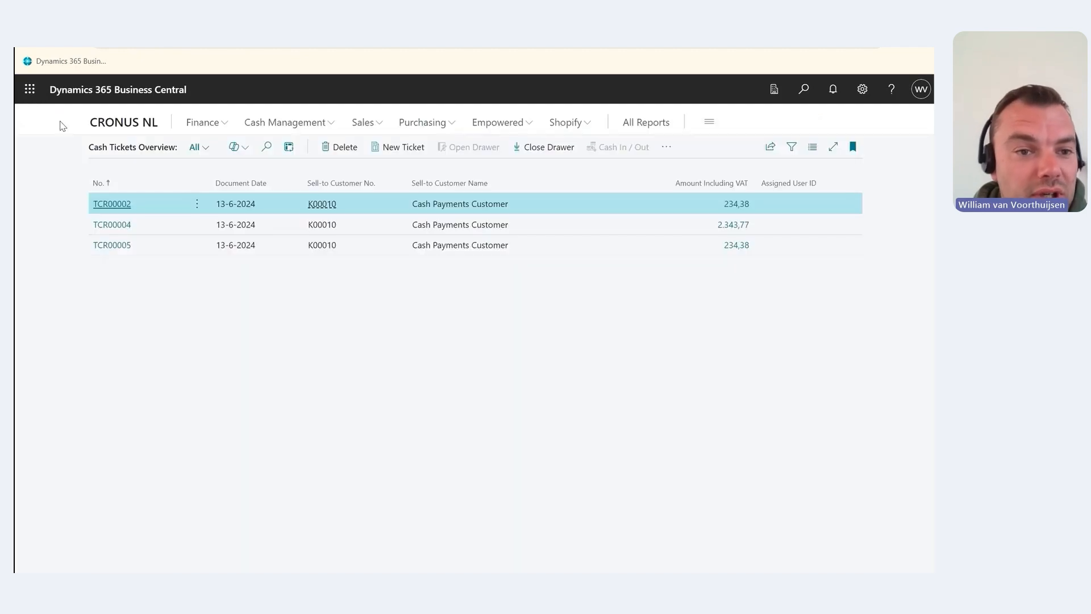
Step: Review the sales history and customer statistics of Cash Payments Customer in the Customers list
click(127, 130)
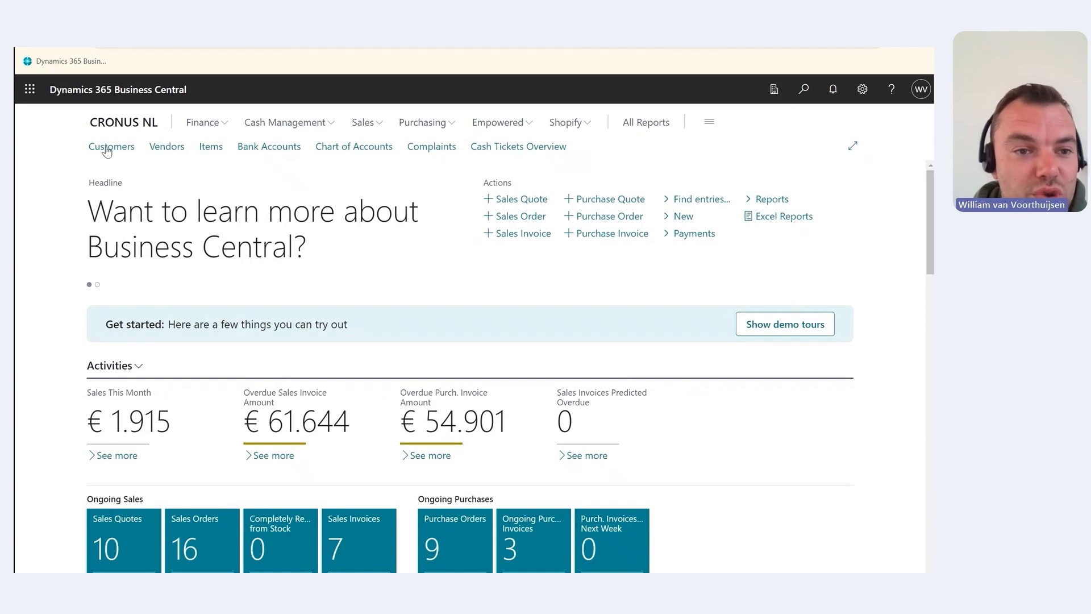
click(106, 149)
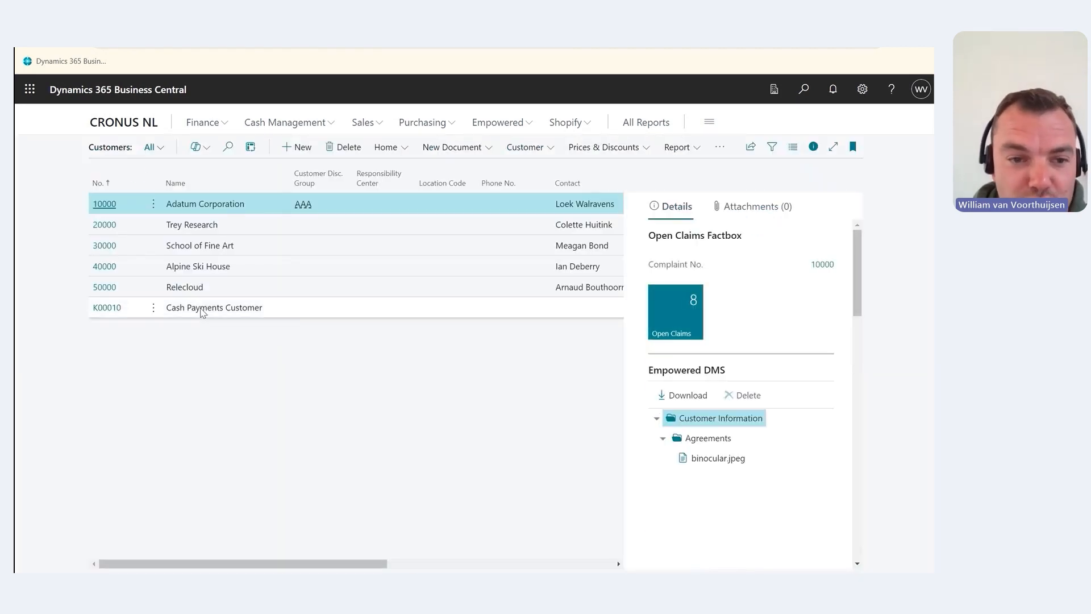
click(213, 312)
scroll(778, 350, down, 8)
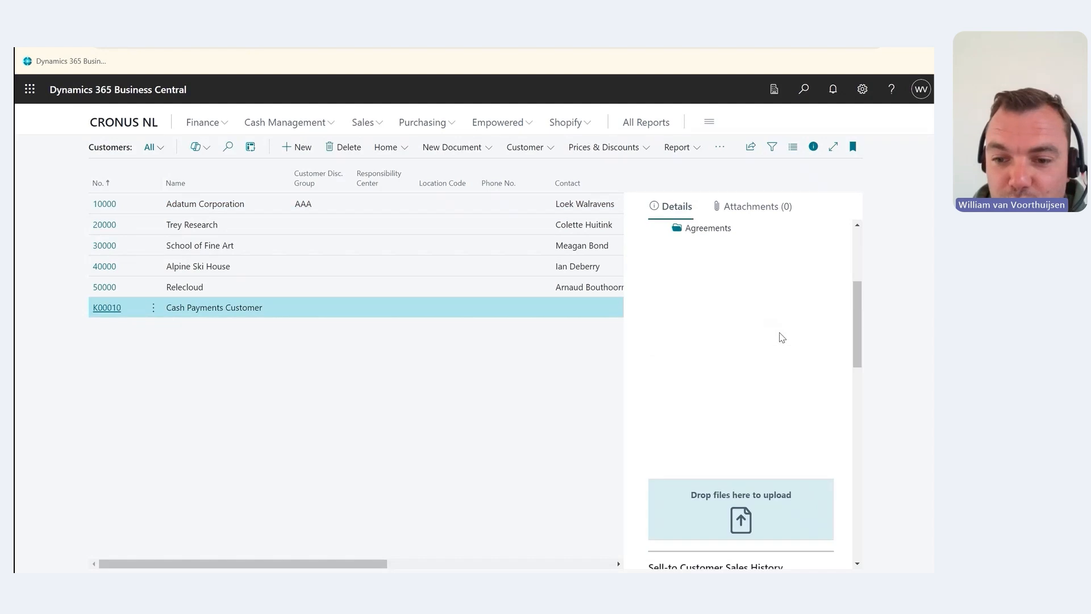
scroll(781, 337, down, 3)
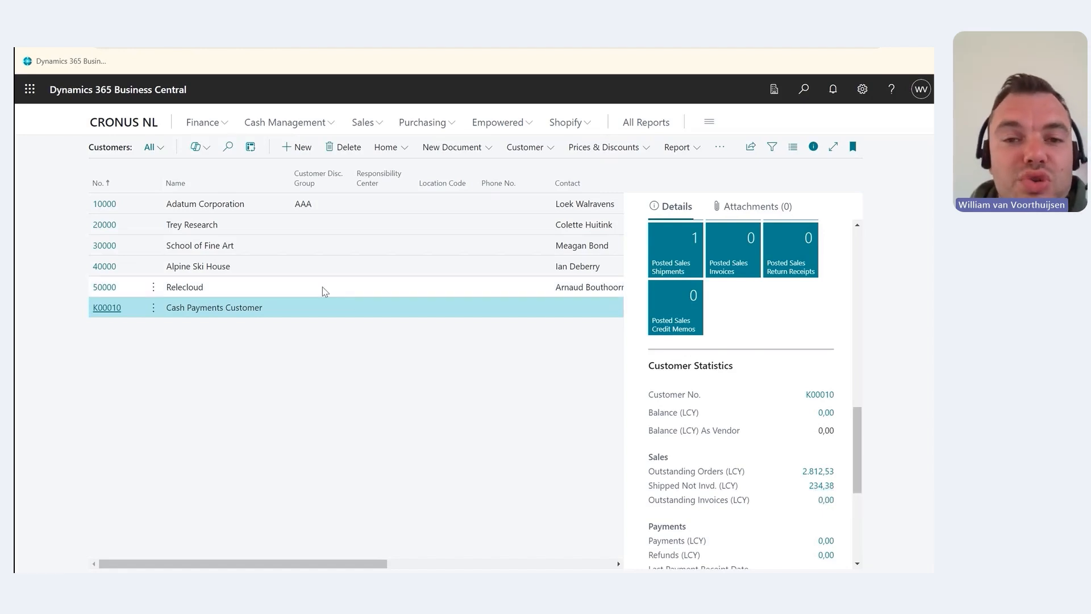
Step: Return to the Cash Tickets Overview and review the first ticket with its Paris Chair Black line
click(531, 125)
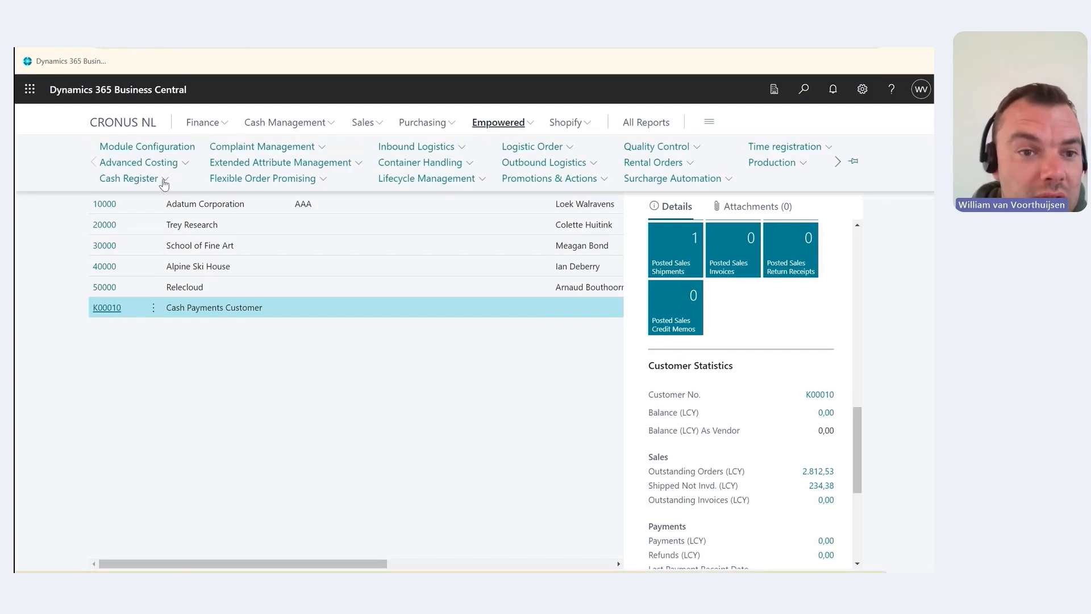
click(163, 180)
click(143, 199)
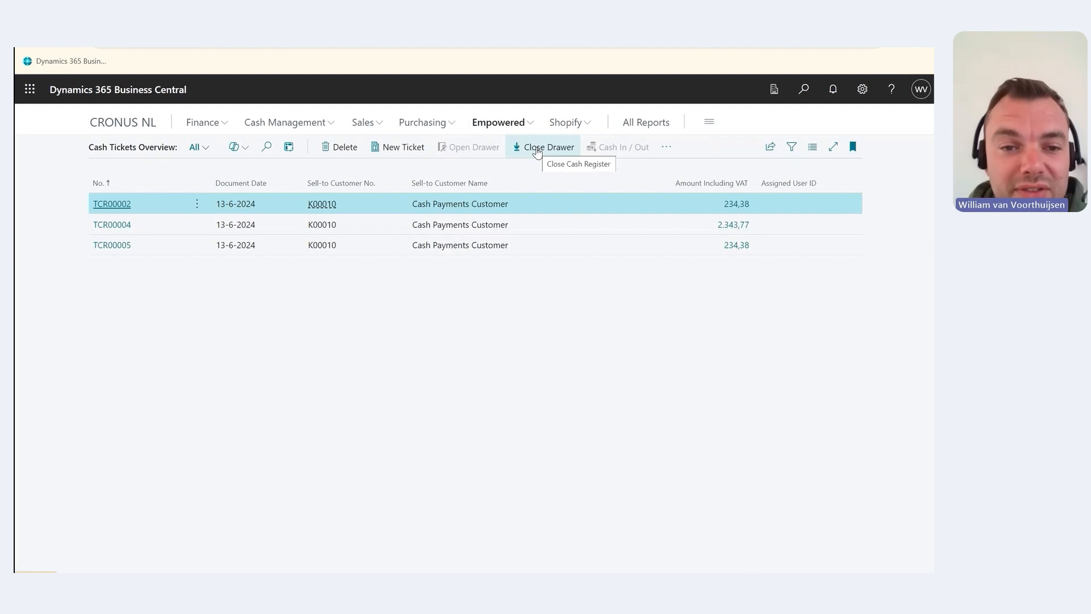
click(111, 206)
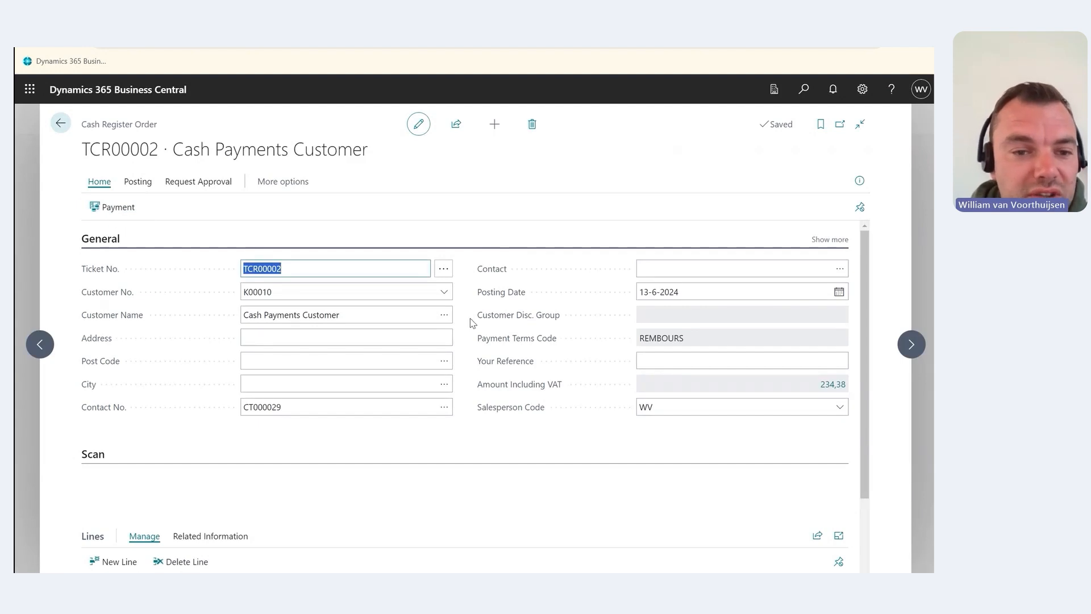
scroll(470, 323, down, 1)
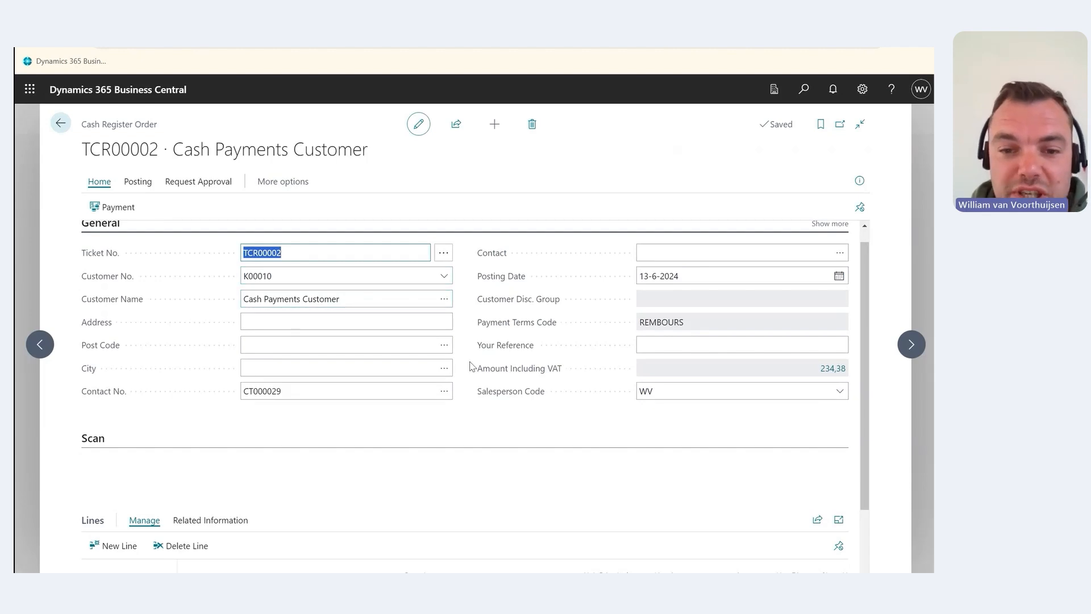
scroll(470, 366, down, 3)
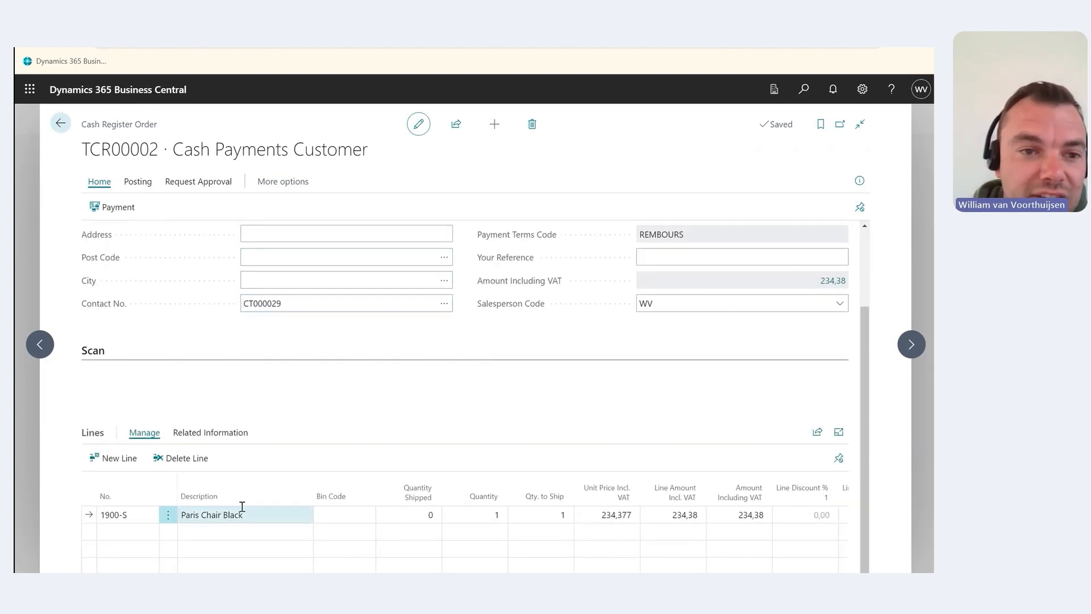
Step: Try to add a second payment line with payment method VOUCHER to the ticket and close the payment
click(115, 208)
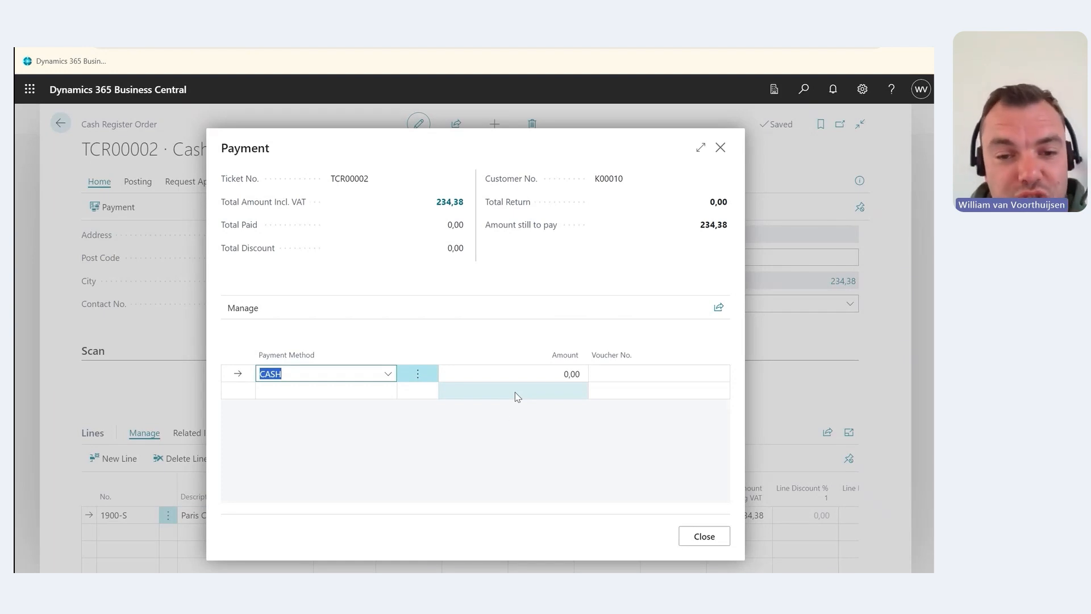
click(359, 395)
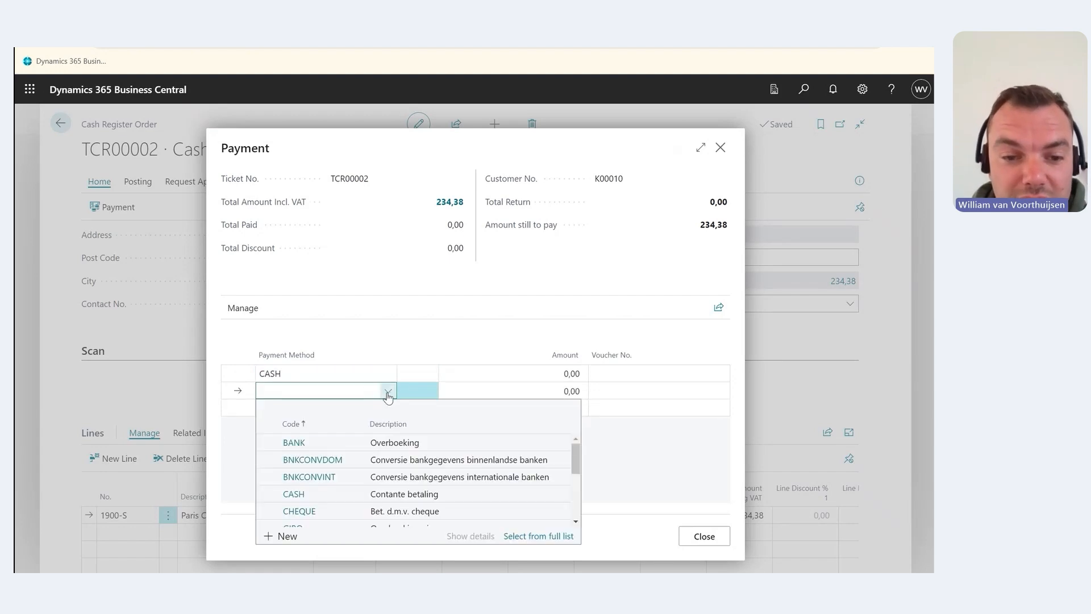
scroll(357, 470, down, 3)
click(307, 500)
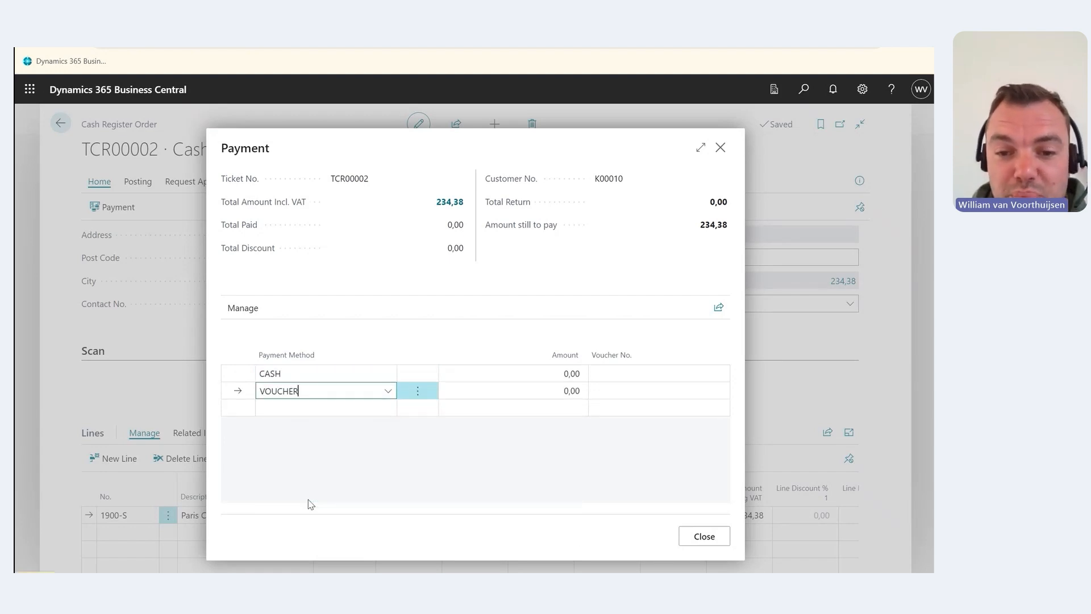
click(704, 536)
click(586, 372)
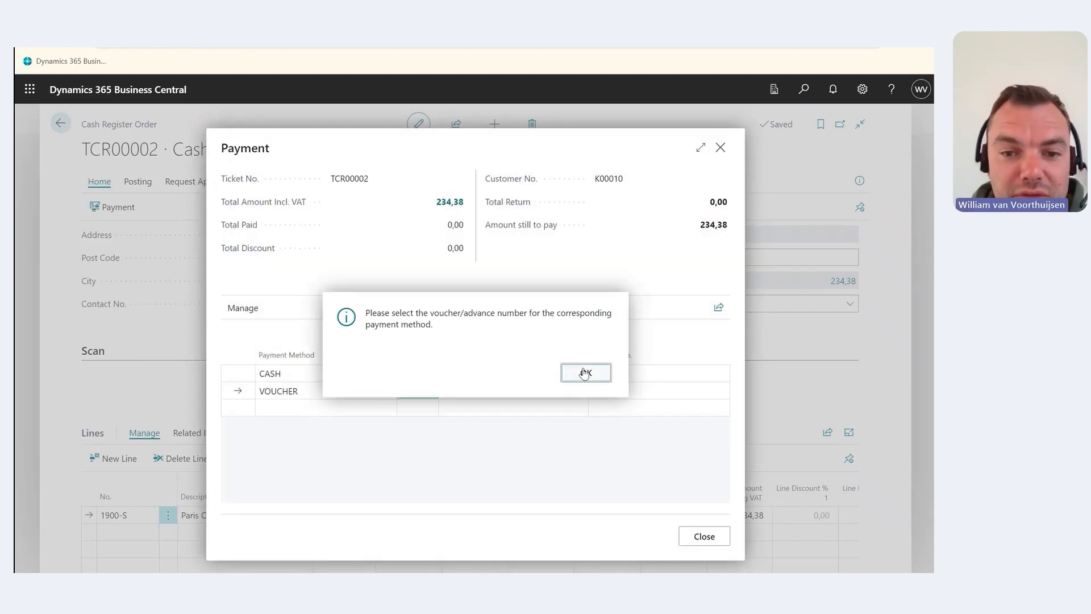
Step: Delete the VOUCHER payment line, leave the payment and return to the Cash Tickets Overview
click(420, 393)
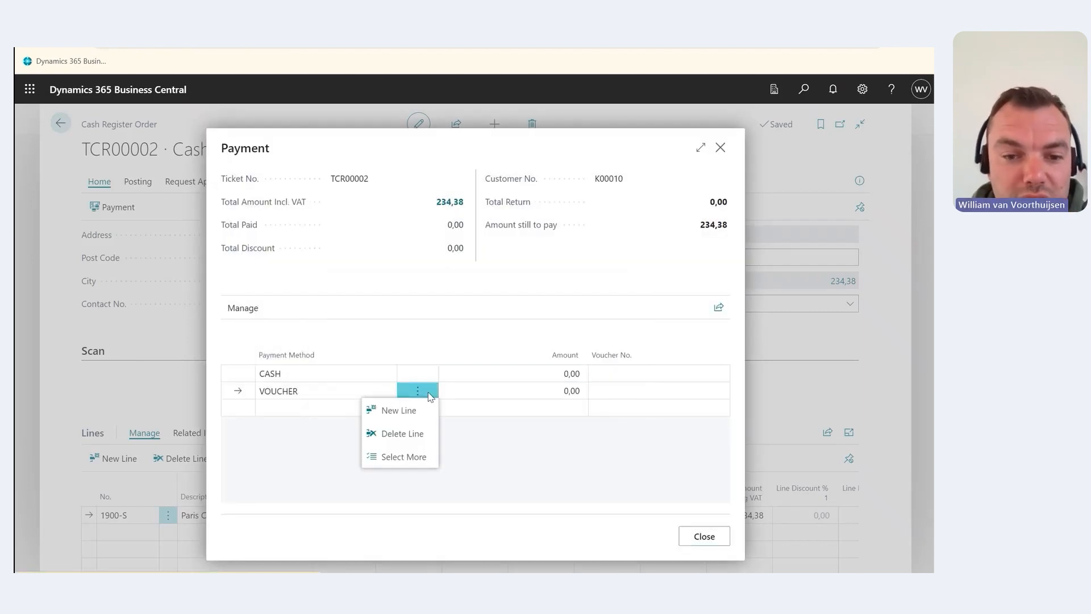
click(400, 434)
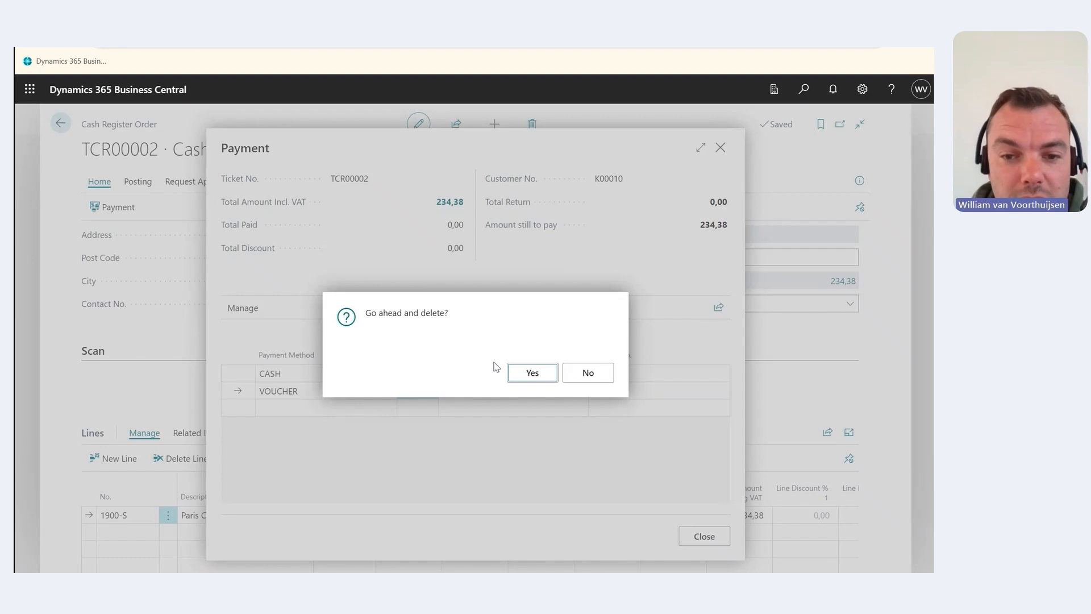
click(534, 373)
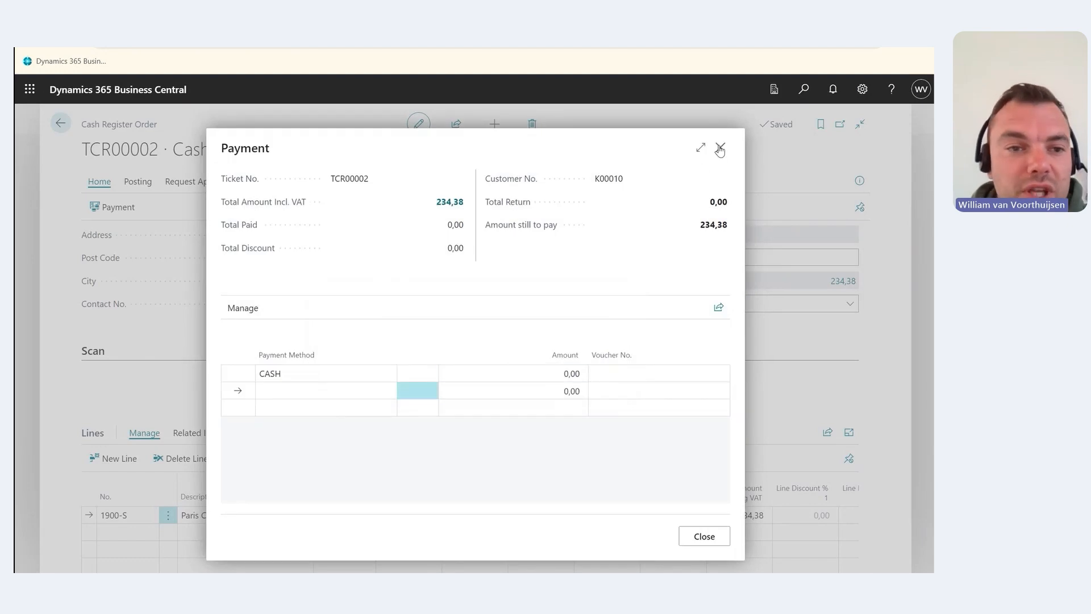
click(720, 150)
click(61, 125)
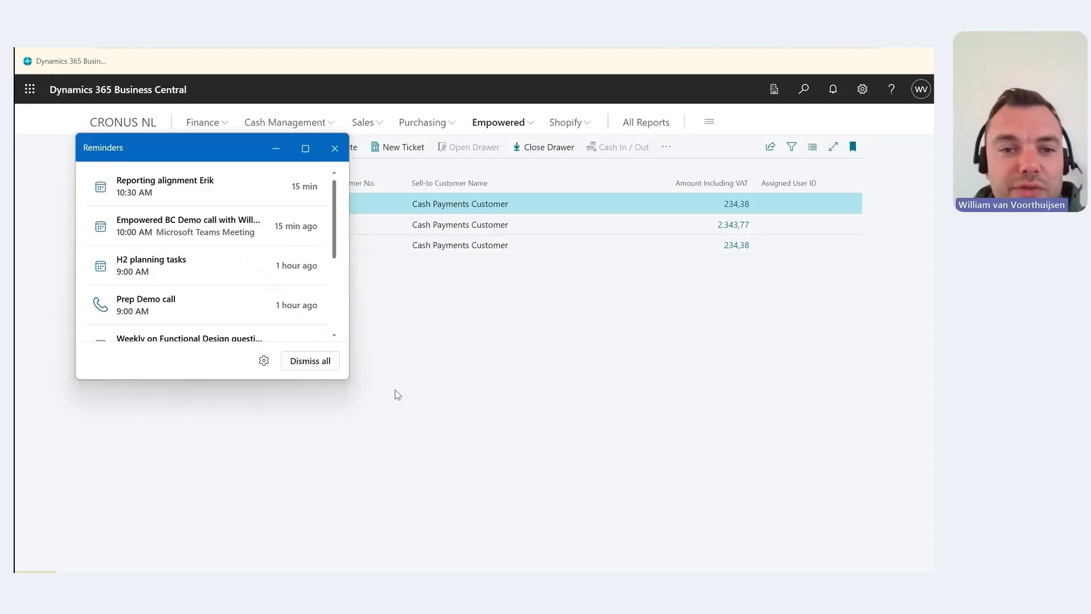
click(334, 149)
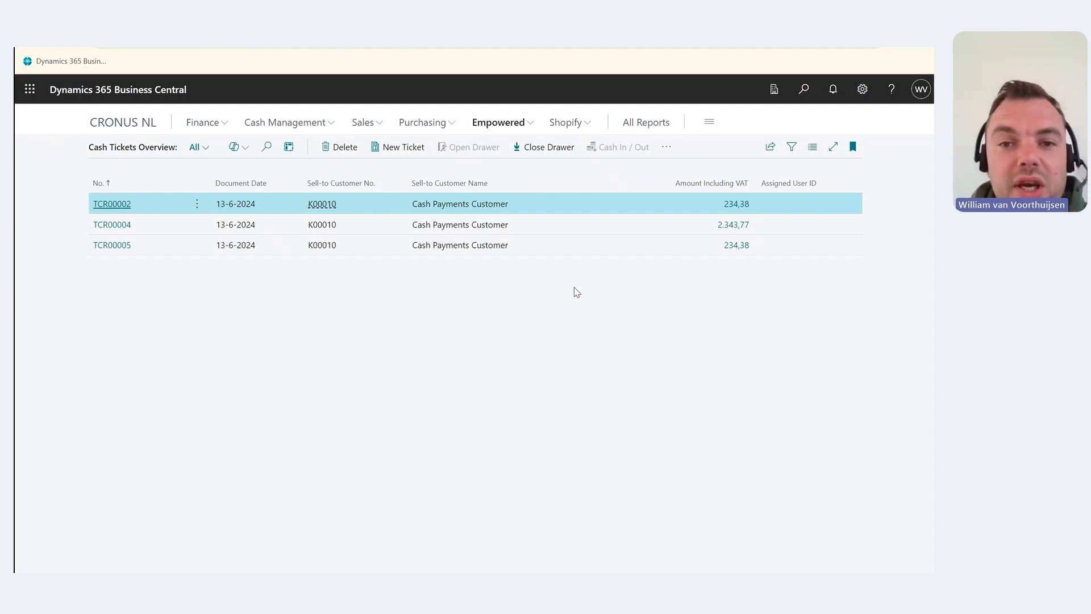
Step: Close cash drawer MD1 from the Cash Tickets Overview, then try to open the drawer again
click(547, 147)
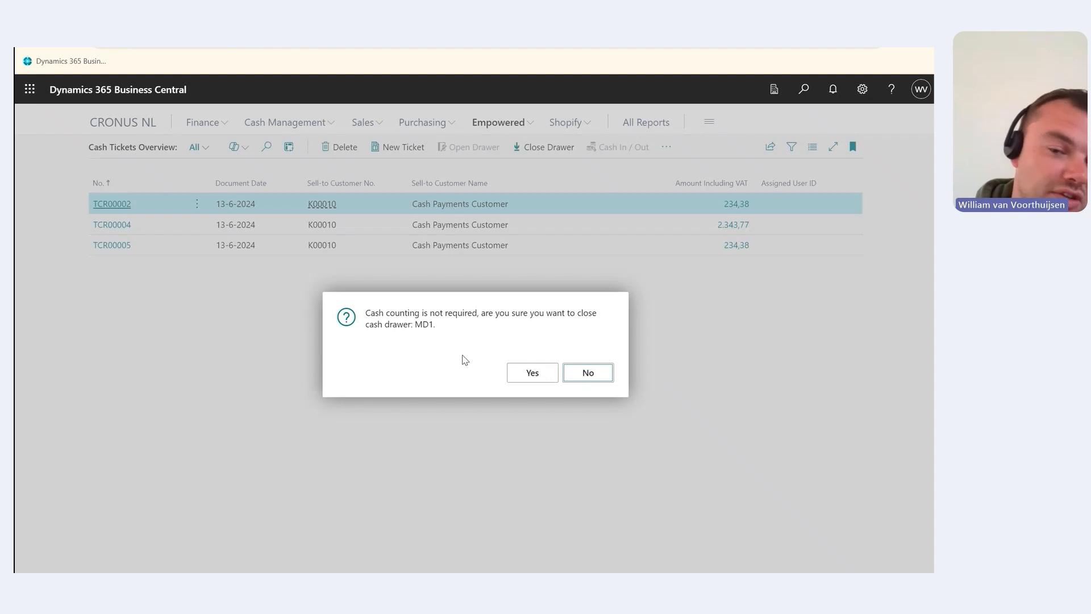
click(533, 374)
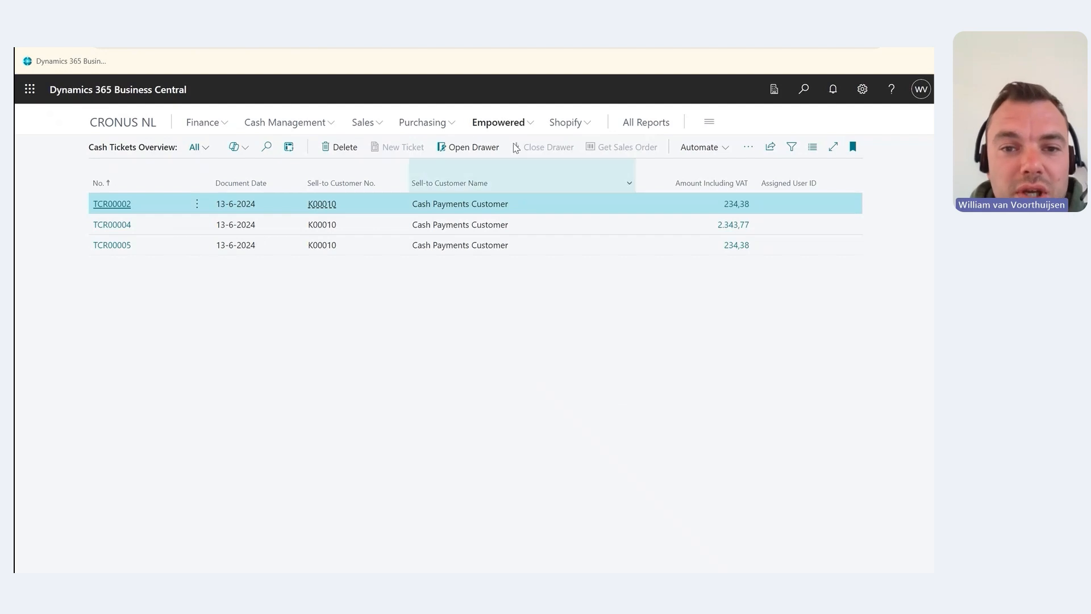
click(464, 149)
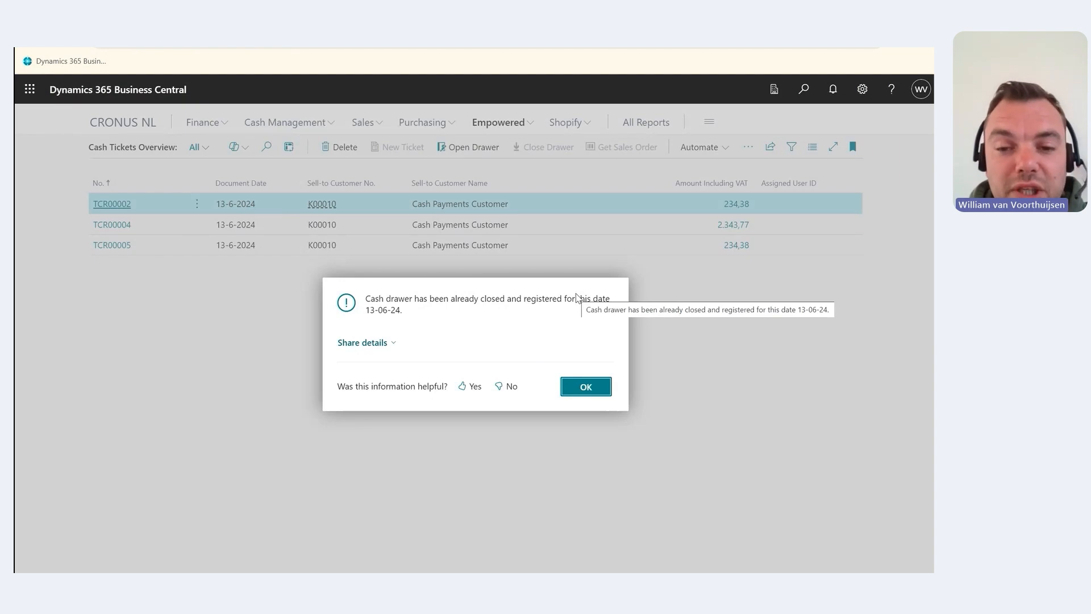
click(586, 387)
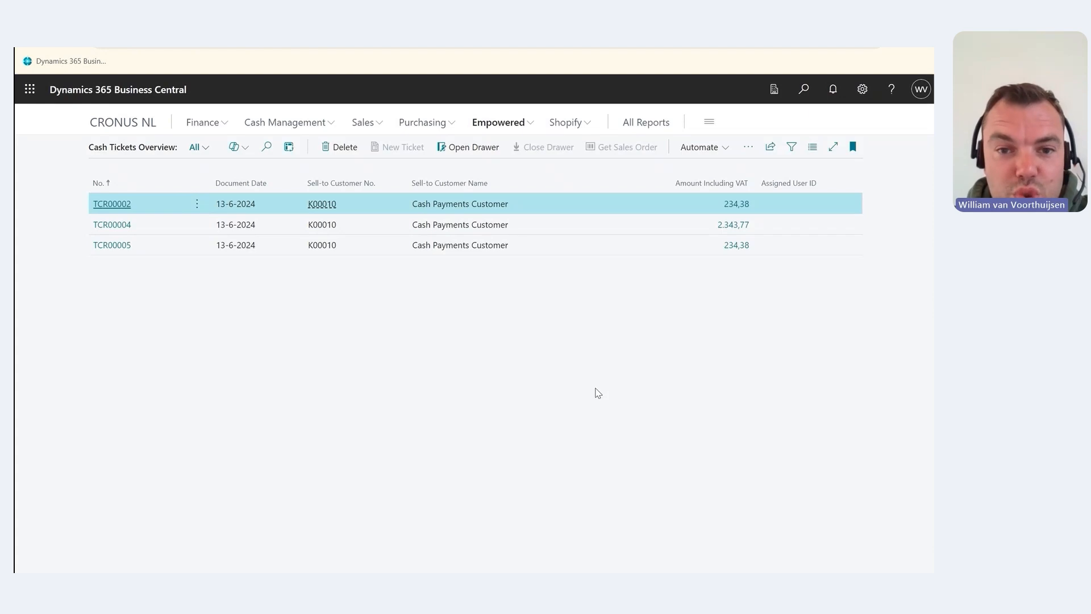
key(alt+Tab)
key(alt+Tab)
key(alt+Tab)
key(alt+Tab)
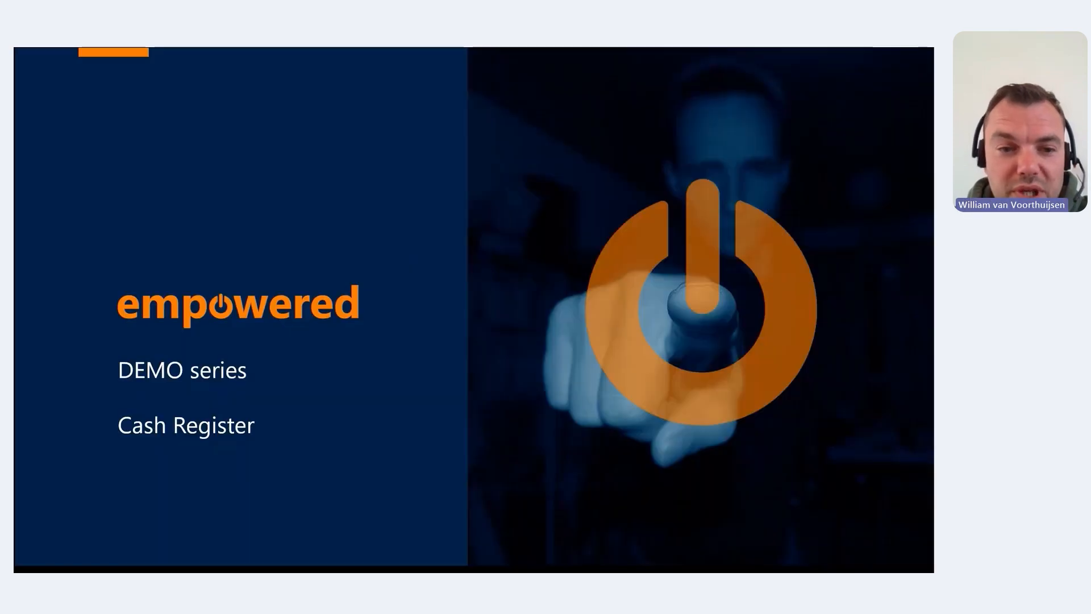
click(487, 357)
click(488, 356)
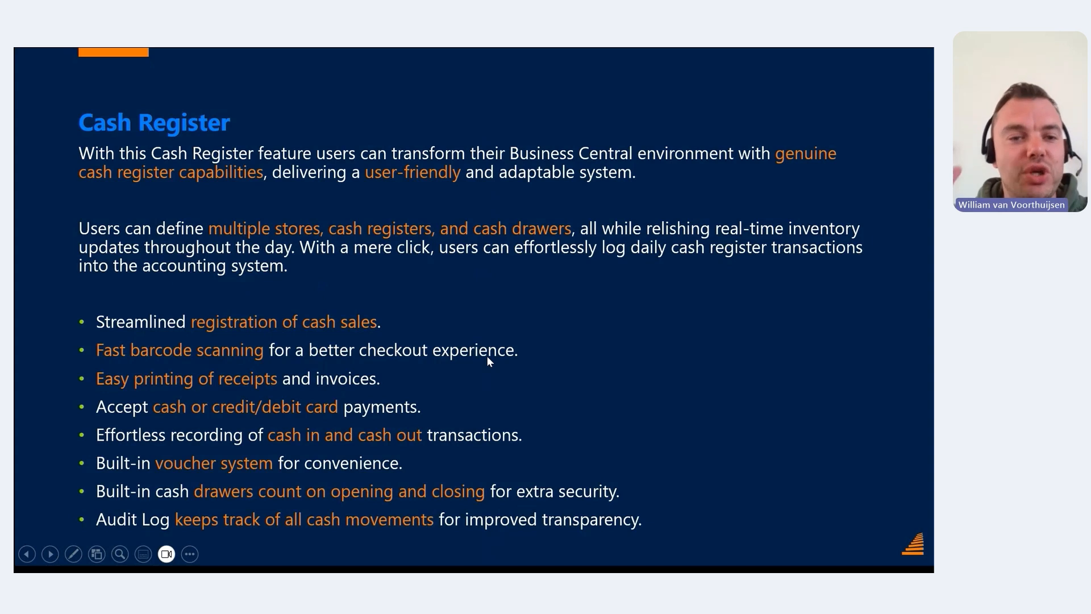